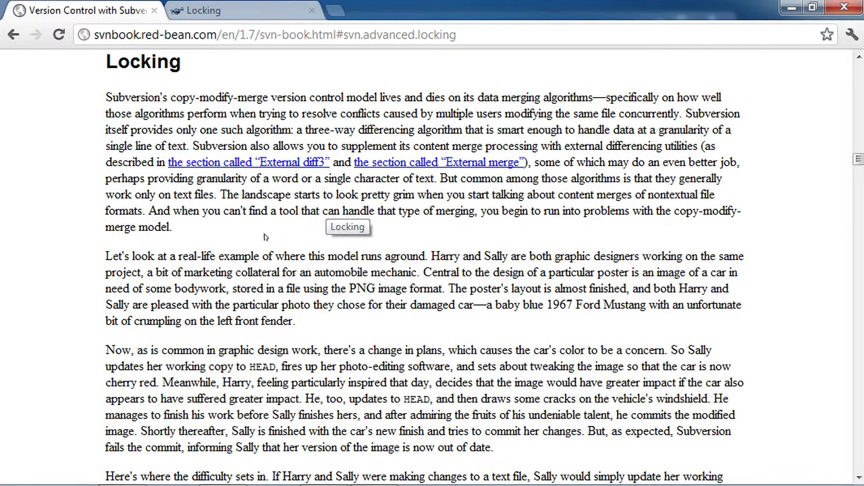
Show the TortoiseSVN documentation page on locking, and switch to Windows Explorer to select logo.png in the todo-list folder
{"action": "left_click", "coordinate": [269, 8]}
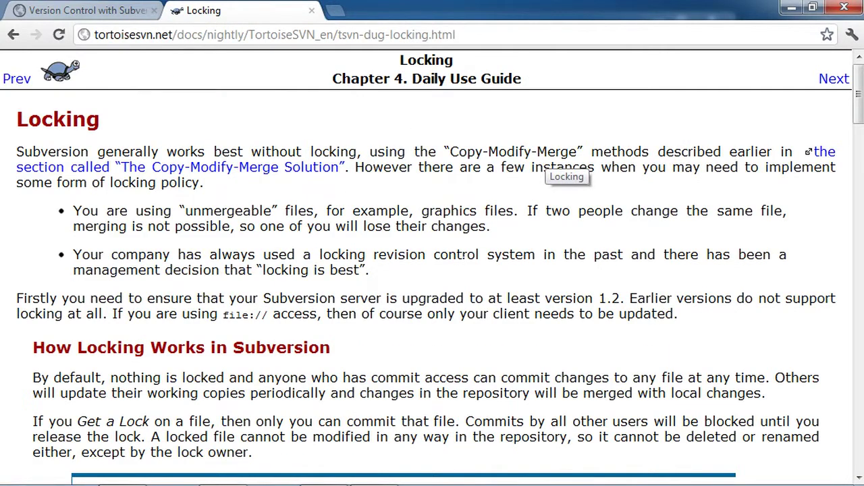
{"action": "mouse_move", "coordinate": [374, 469]}
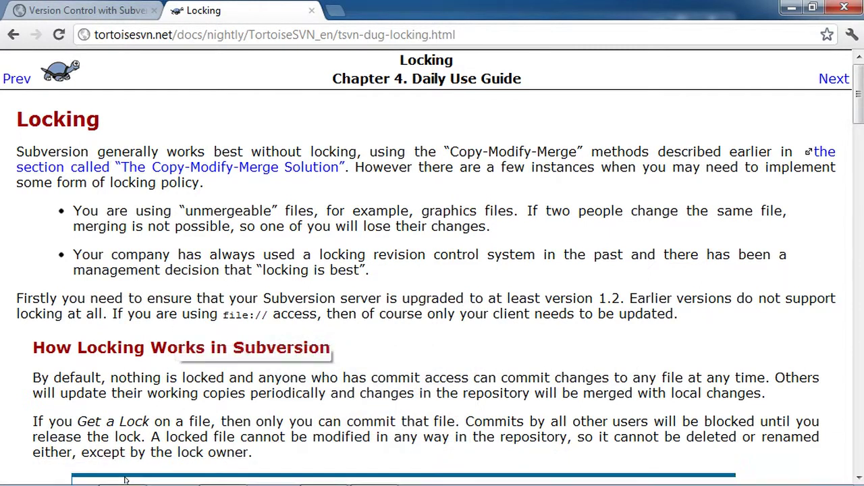
{"action": "left_click", "coordinate": [122, 471]}
{"action": "left_click", "coordinate": [392, 238]}
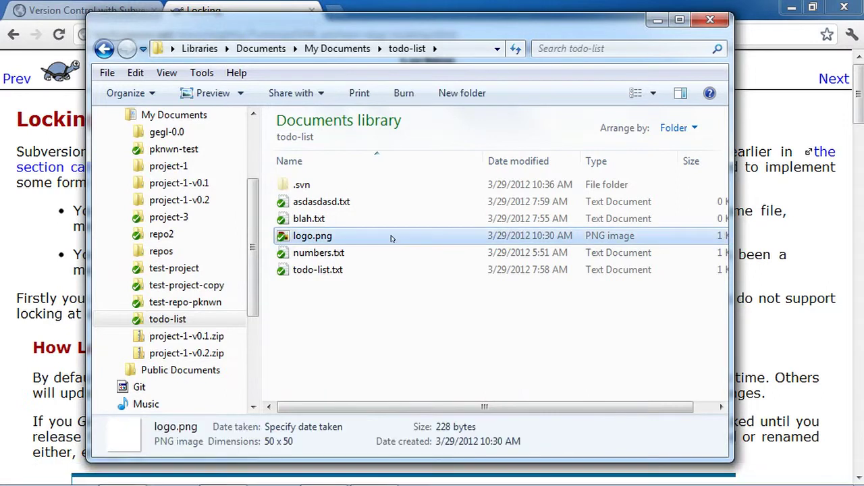
Examine the SVN log of logo.png, comparing the image between revisions 23 and 24 and viewing the revision 23 entry
{"action": "right_click", "coordinate": [391, 239]}
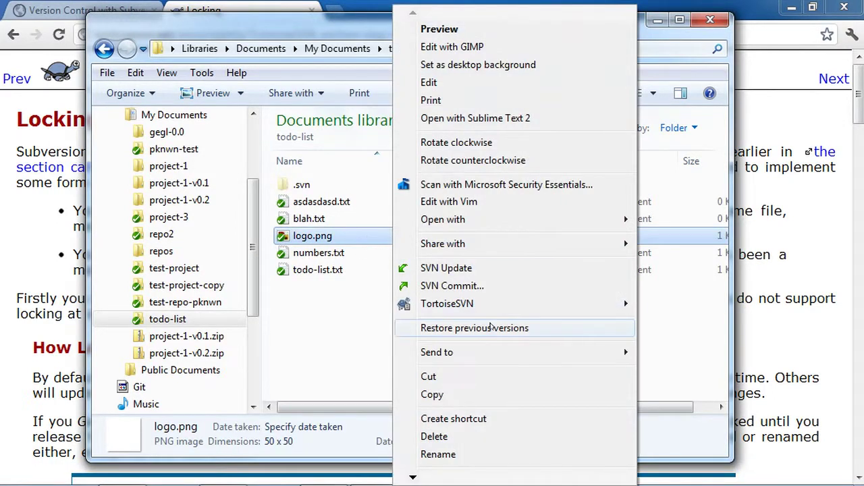
{"action": "mouse_move", "coordinate": [501, 304]}
{"action": "left_click", "coordinate": [675, 154]}
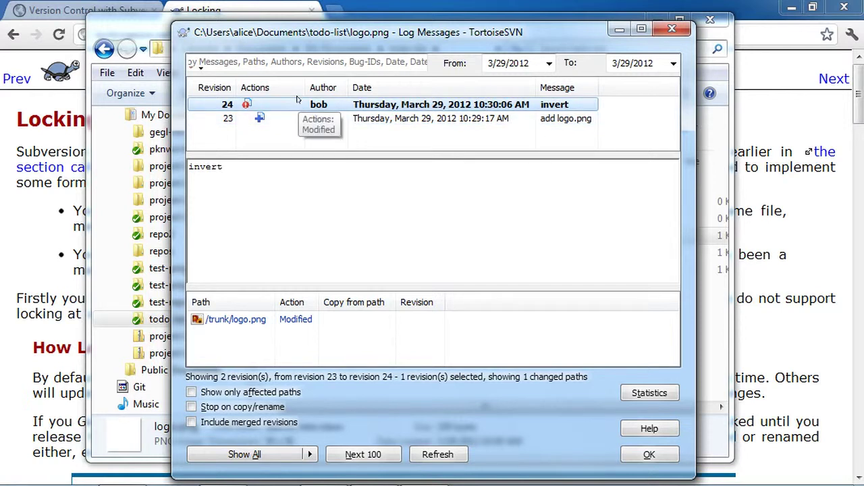
{"action": "double_click", "coordinate": [242, 320]}
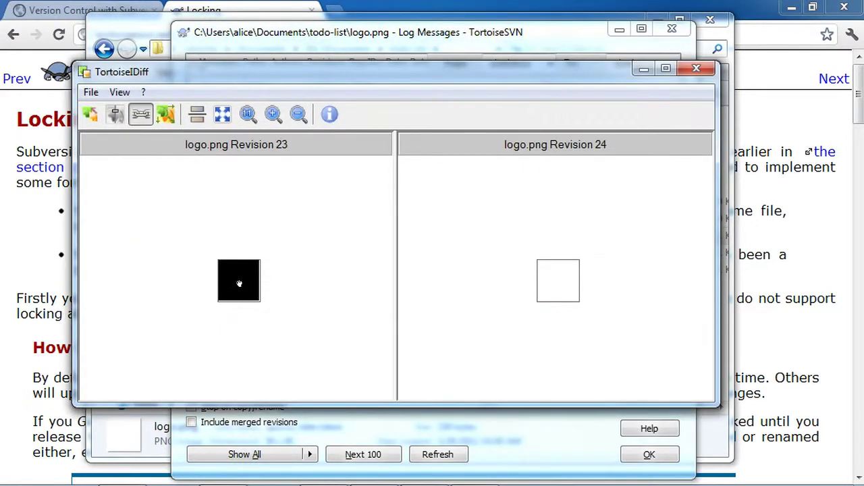
{"action": "mouse_move", "coordinate": [237, 285]}
{"action": "left_mouse_down"}
{"action": "mouse_move", "coordinate": [251, 309]}
{"action": "mouse_move", "coordinate": [234, 281]}
{"action": "left_mouse_up"}
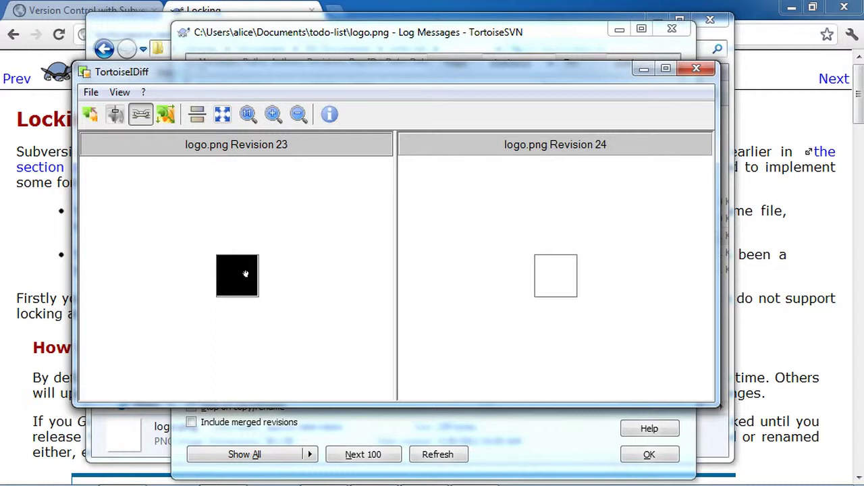
{"action": "left_click", "coordinate": [703, 70]}
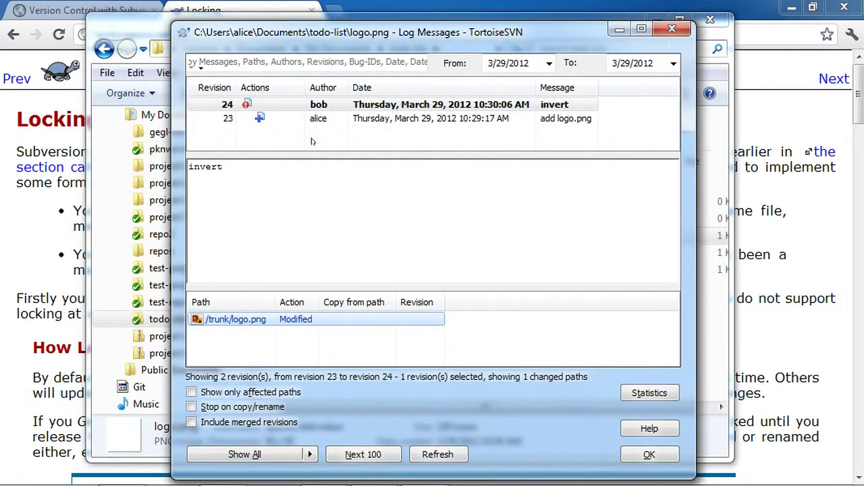
{"action": "left_click", "coordinate": [273, 120]}
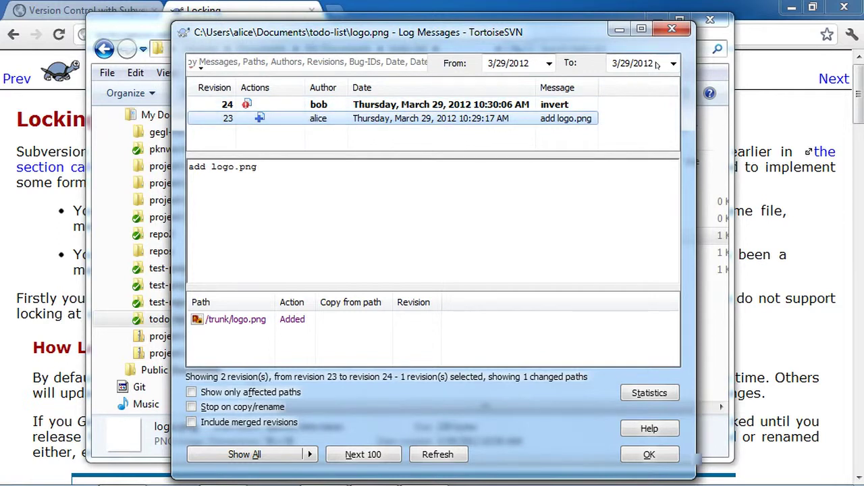
{"action": "left_click", "coordinate": [682, 29]}
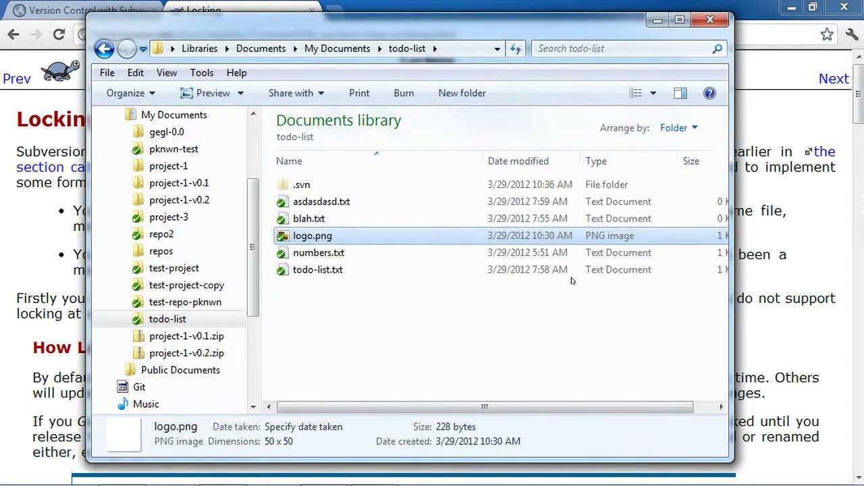
View the TortoiseSVN properties of logo.png, close them and clear the file selection
{"action": "right_click", "coordinate": [560, 236]}
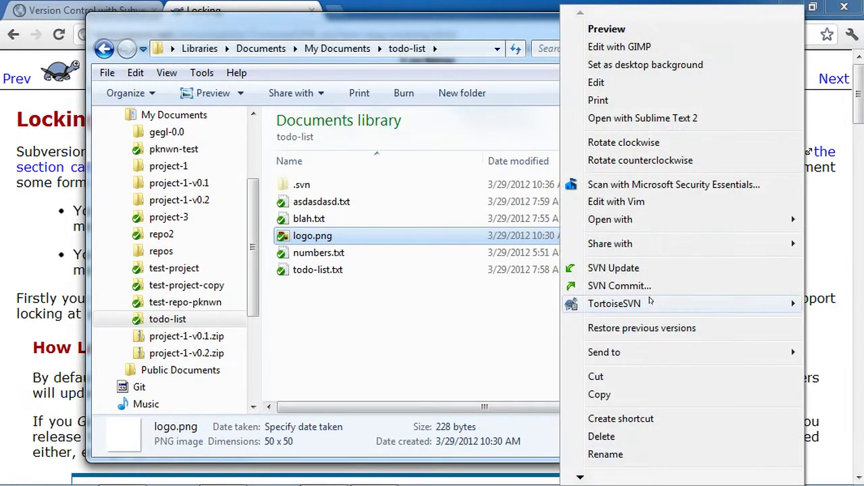
{"action": "mouse_move", "coordinate": [652, 302]}
{"action": "left_click", "coordinate": [422, 415]}
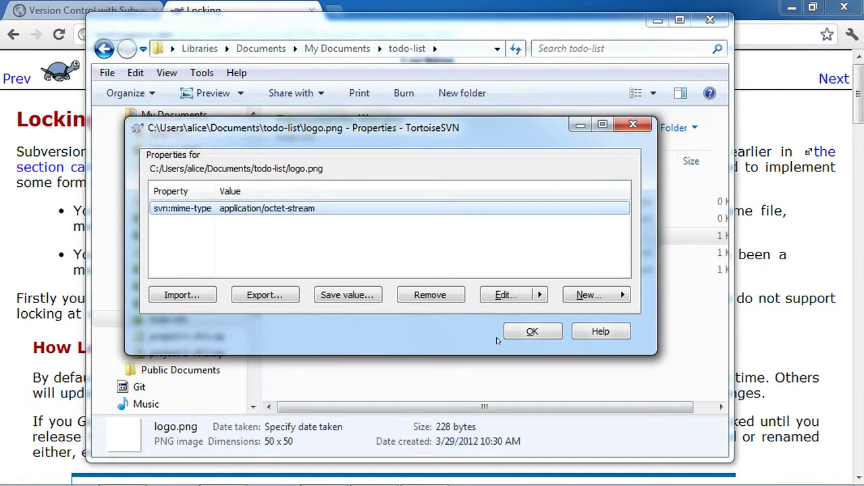
{"action": "left_click", "coordinate": [536, 331]}
{"action": "left_click", "coordinate": [433, 325]}
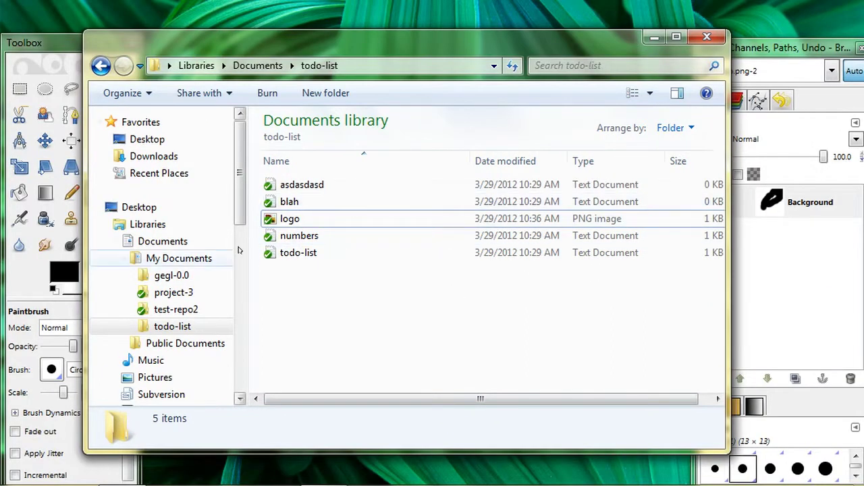
Get an SVN lock on the logo image in todo-list with the message "making minor changes, expect release at 2pm"
{"action": "right_click", "coordinate": [303, 217]}
{"action": "left_click", "coordinate": [289, 219]}
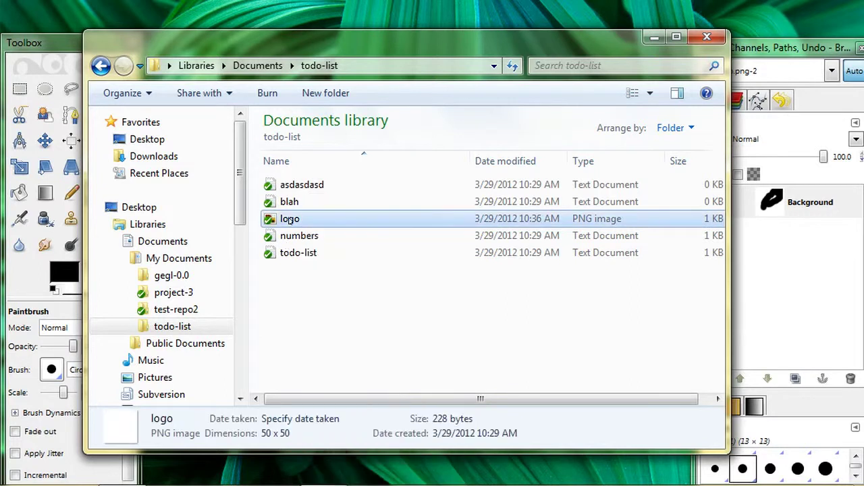
{"action": "right_click", "coordinate": [289, 219]}
{"action": "mouse_move", "coordinate": [419, 225]}
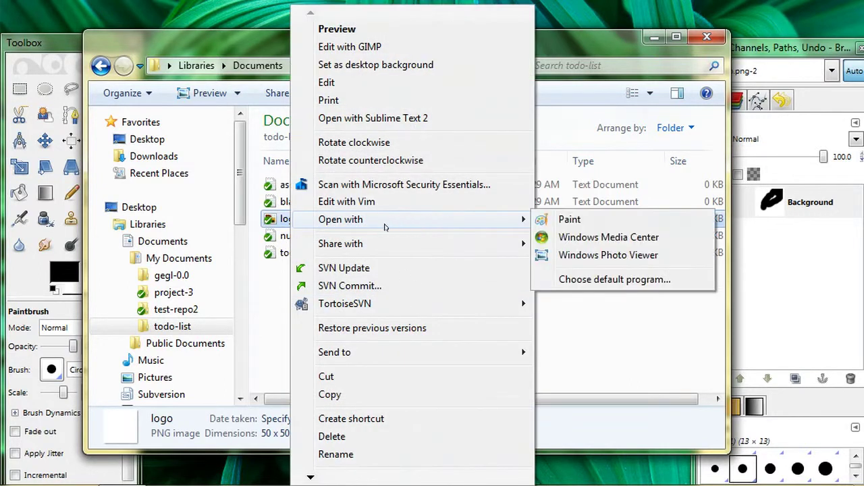
{"action": "mouse_move", "coordinate": [404, 307]}
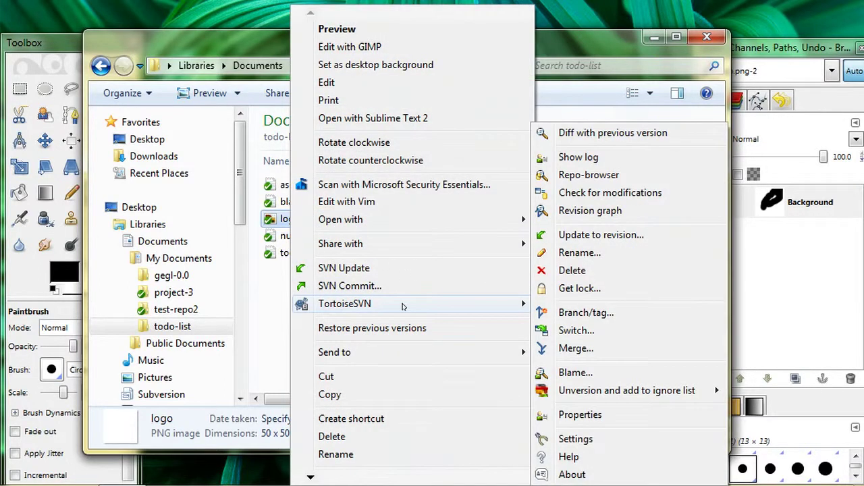
{"action": "left_click", "coordinate": [578, 288]}
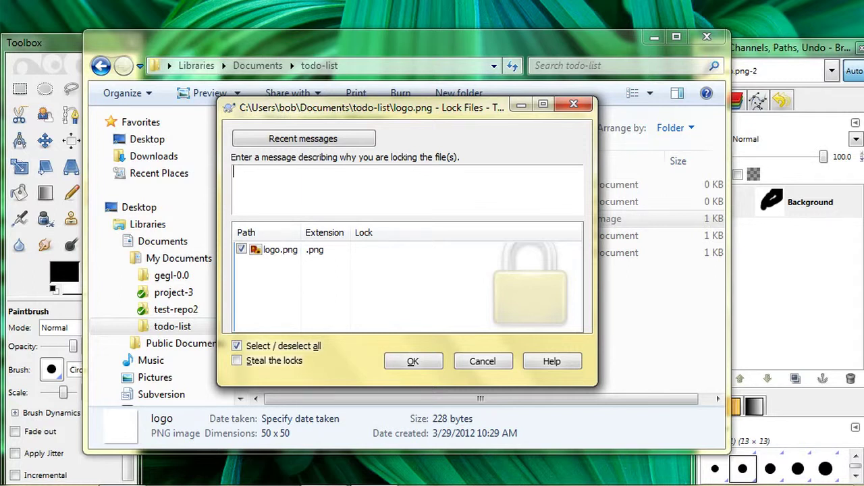
{"action": "type", "text": "making minor changes, e"}
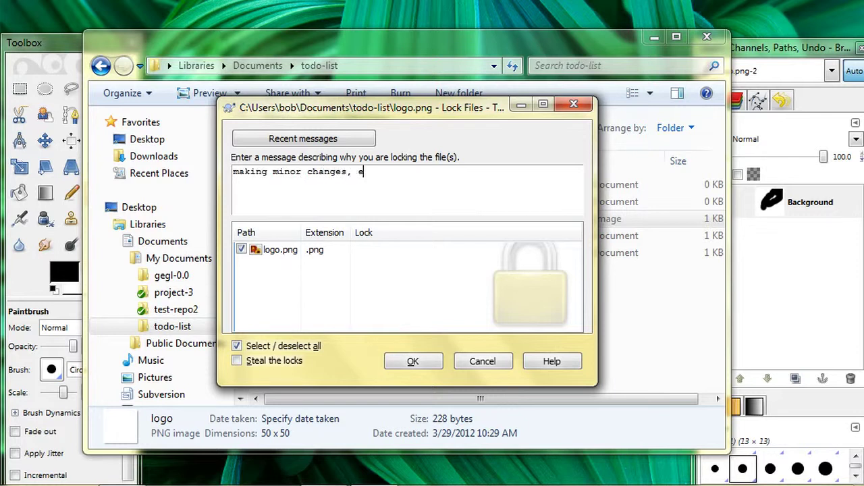
{"action": "type", "text": "xpect release at "}
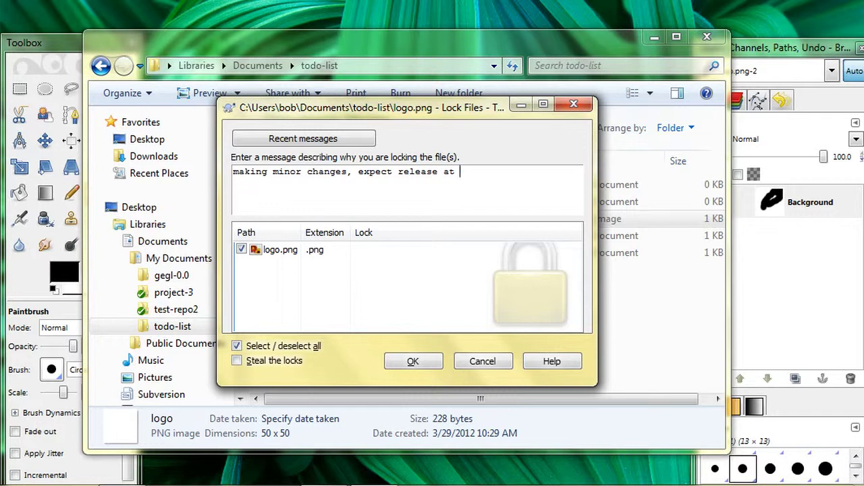
{"action": "type", "text": "2pm"}
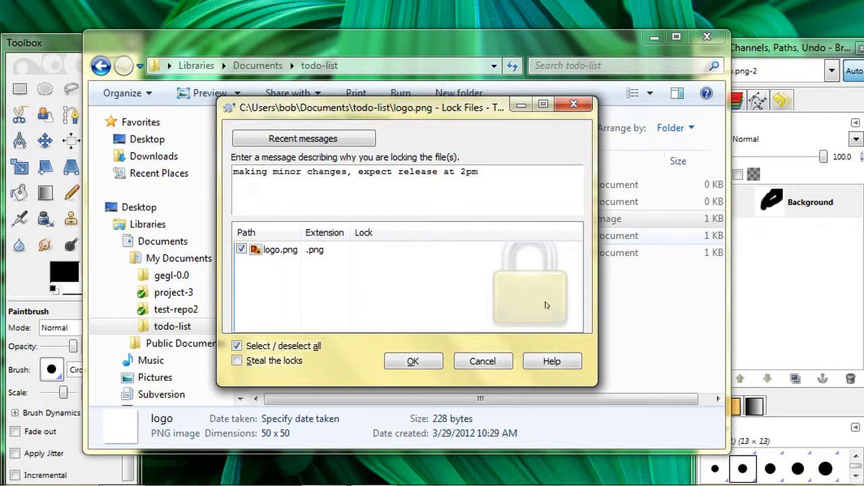
{"action": "left_click", "coordinate": [436, 362]}
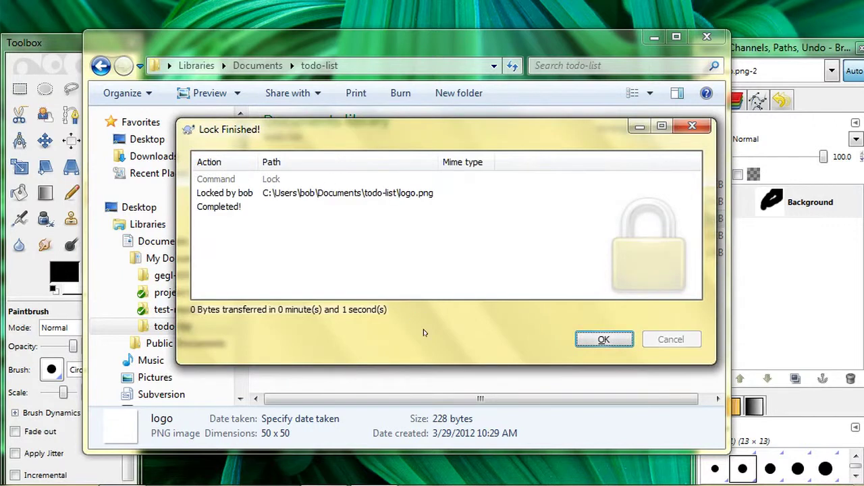
{"action": "left_click", "coordinate": [600, 339]}
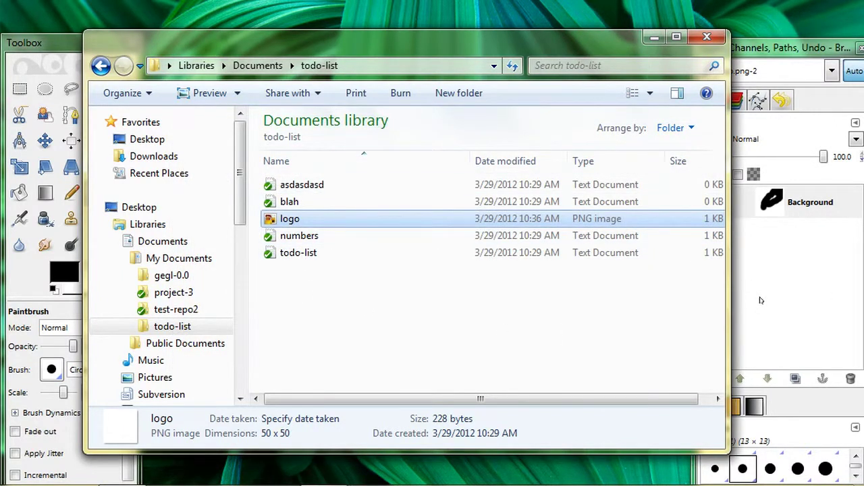
Open the locked logo image for editing in GIMP and bring its image window to the front
{"action": "right_click", "coordinate": [295, 218]}
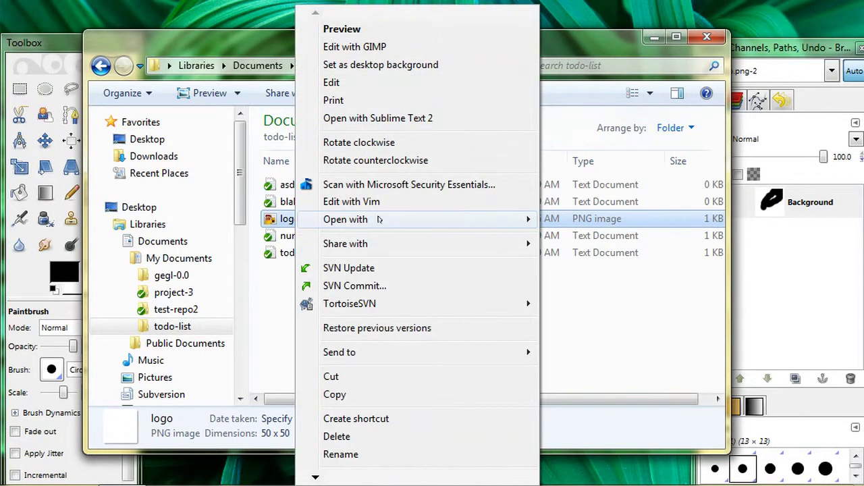
{"action": "left_click", "coordinate": [401, 47]}
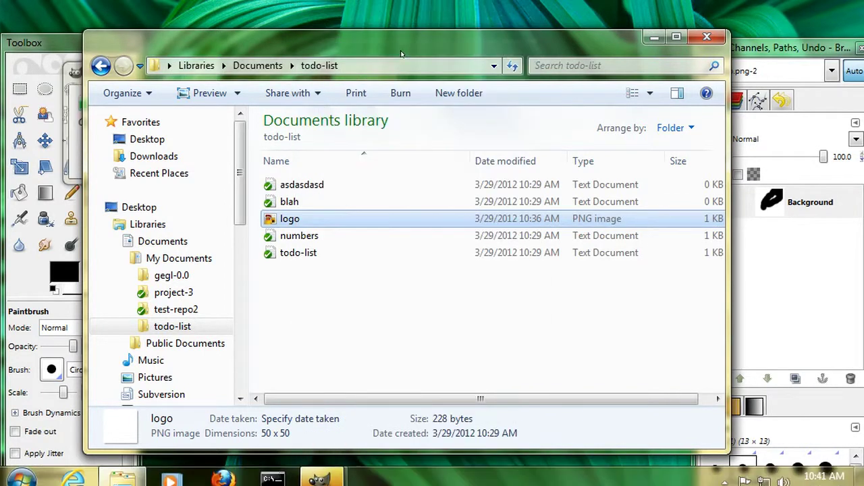
{"action": "mouse_move", "coordinate": [321, 469]}
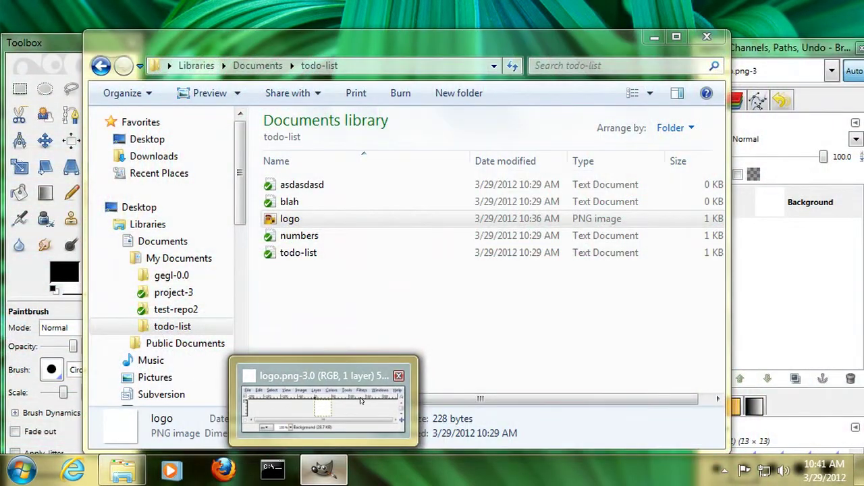
{"action": "left_click", "coordinate": [315, 378]}
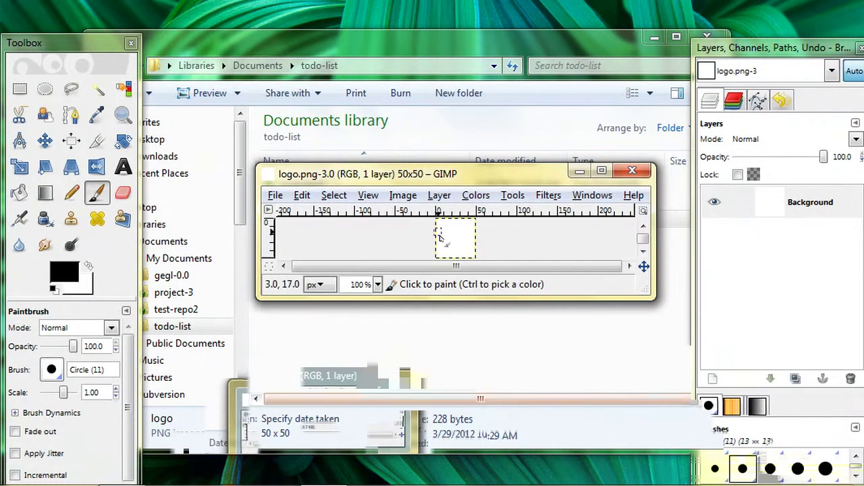
Paint a freehand black brush stroke across most of the white logo, save the image and close it
{"action": "left_click_drag", "start_coordinate": [447, 243], "coordinate": [469, 236]}
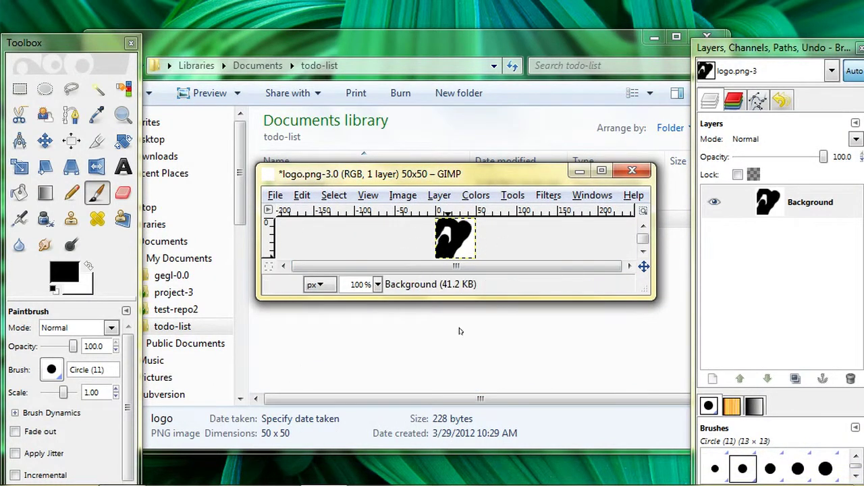
{"action": "key", "text": "ctrl+s"}
{"action": "left_click", "coordinate": [641, 170]}
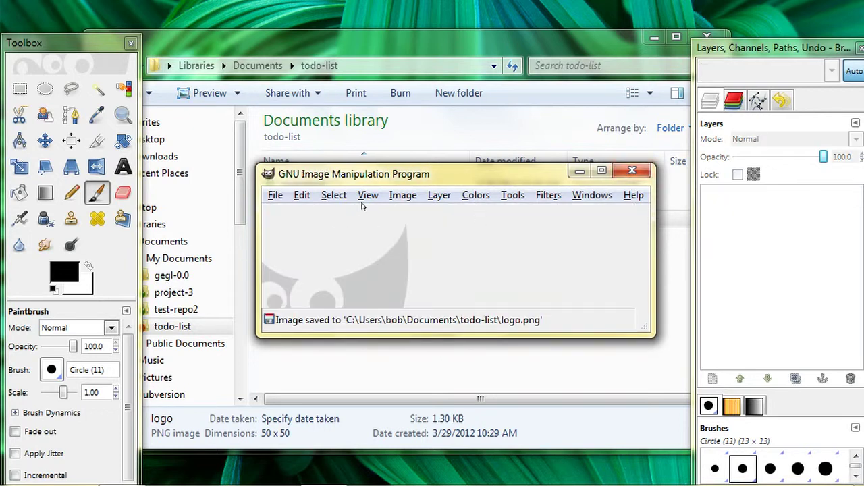
Commit the modified logo image from the todo-list folder with the message "changes done", without keeping the lock
{"action": "left_click", "coordinate": [676, 253]}
{"action": "right_click", "coordinate": [398, 225]}
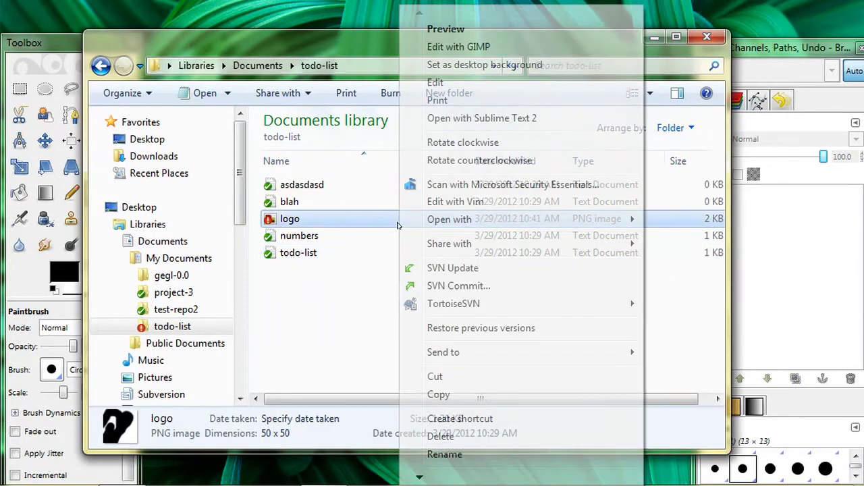
{"action": "left_click", "coordinate": [499, 285]}
{"action": "type", "text": "changes done"}
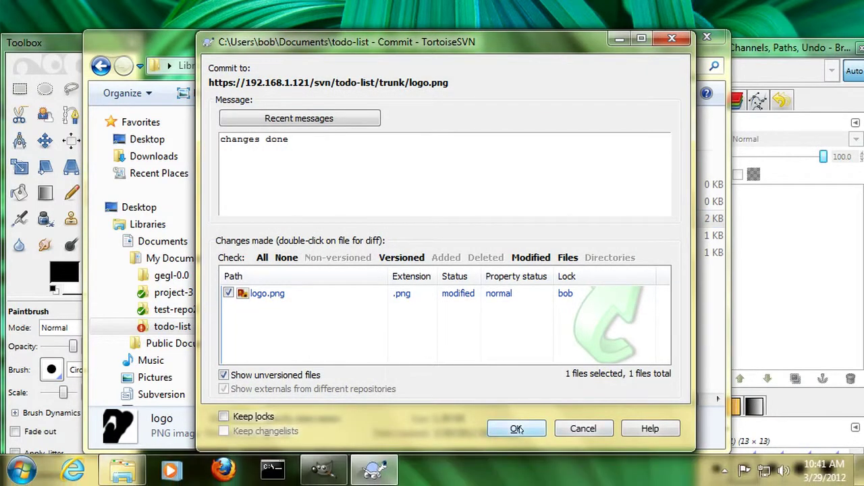
{"action": "key", "text": "ctrl+Return"}
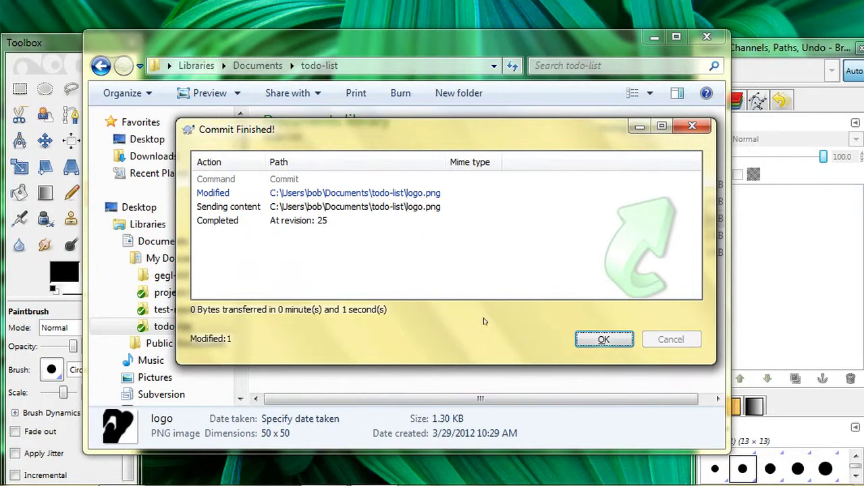
{"action": "left_click", "coordinate": [601, 340]}
{"action": "left_click", "coordinate": [358, 294]}
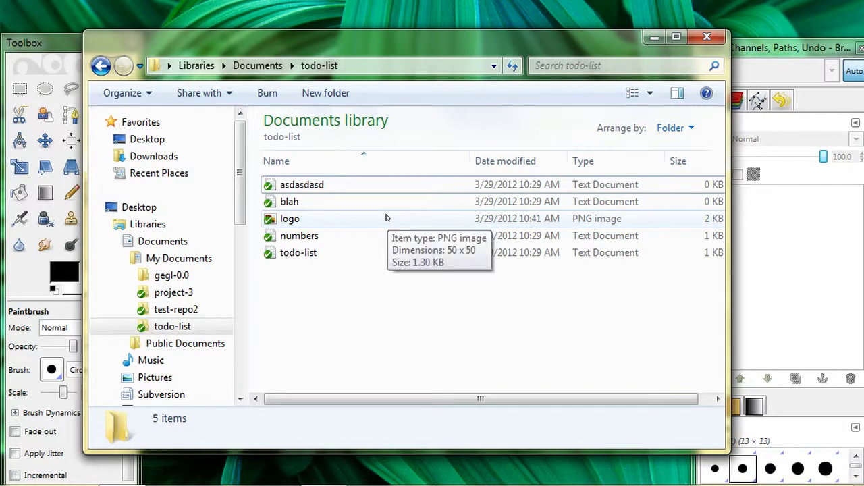
Get an SVN lock on the committed logo image again, reusing the recent message "making minor changes, expect release at 2pm"
{"action": "right_click", "coordinate": [369, 223]}
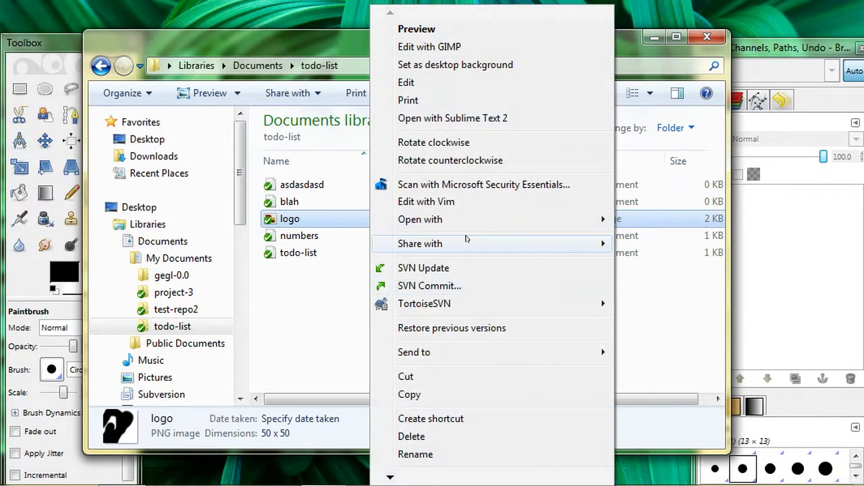
{"action": "mouse_move", "coordinate": [432, 304]}
{"action": "left_click", "coordinate": [671, 289]}
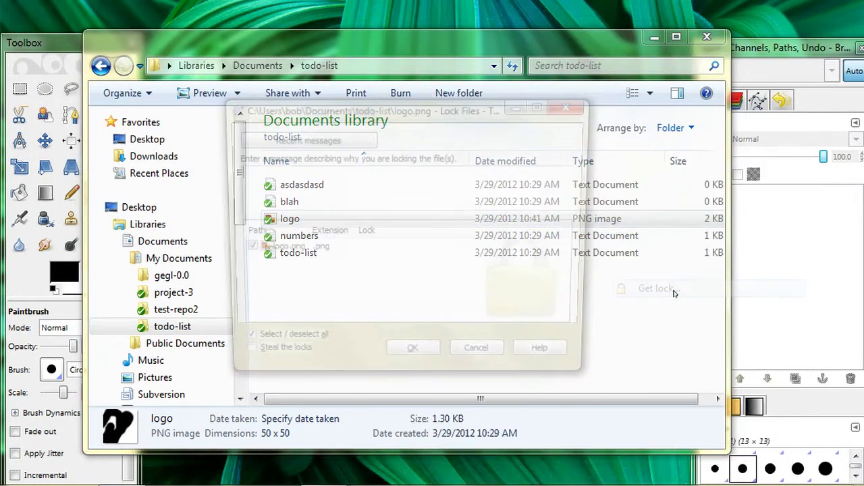
{"action": "left_click", "coordinate": [291, 140]}
{"action": "left_click", "coordinate": [378, 192]}
{"action": "key", "text": "Return"}
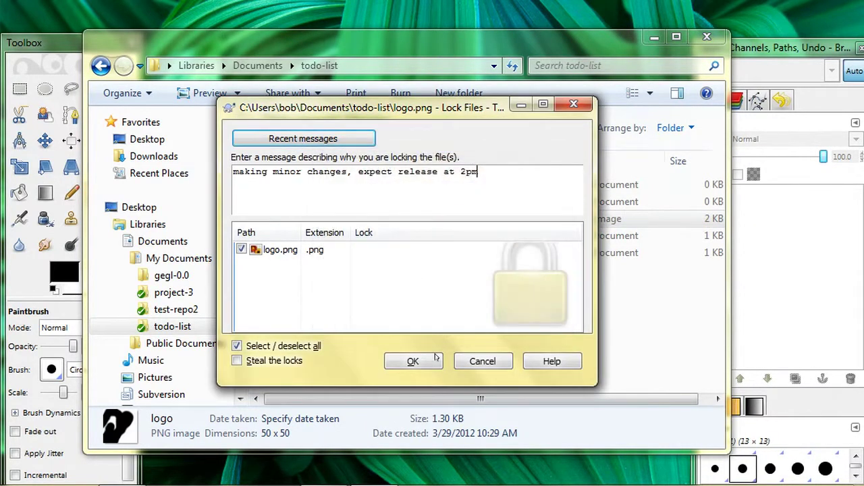
{"action": "left_click", "coordinate": [432, 359]}
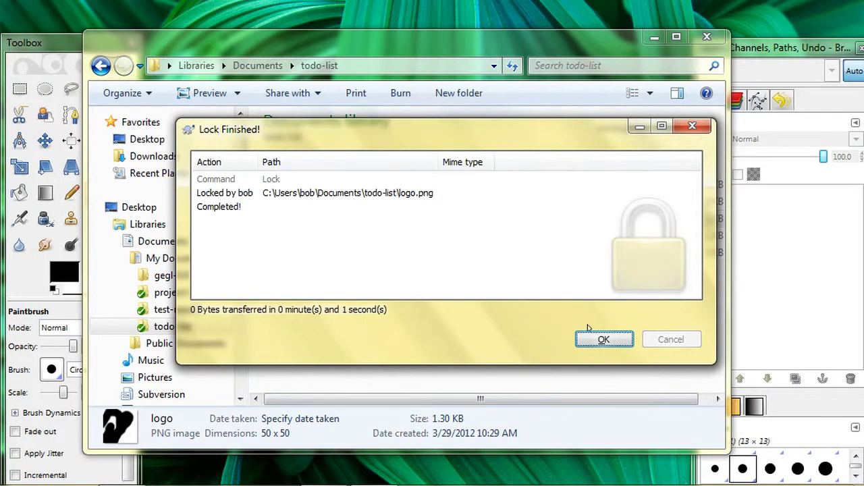
{"action": "left_click", "coordinate": [602, 340]}
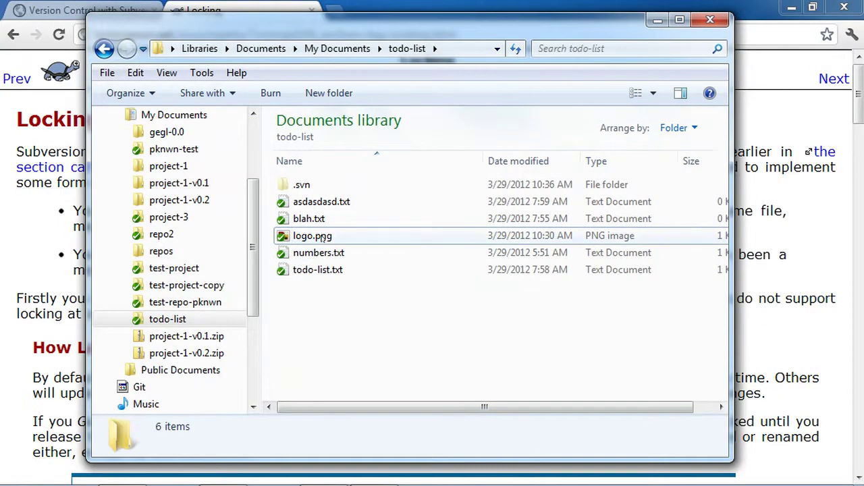
Switch to the second user's todo-list folder and update its working copy from the repository
{"action": "left_click", "coordinate": [366, 235]}
{"action": "right_click", "coordinate": [366, 235]}
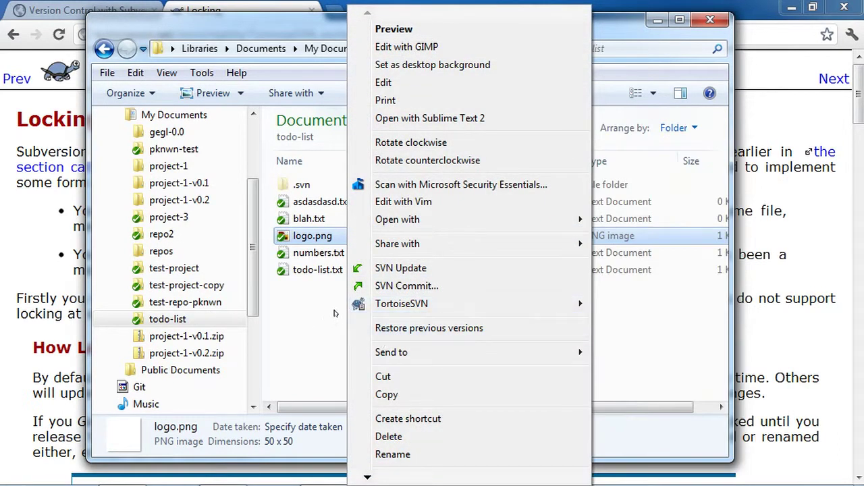
{"action": "left_click", "coordinate": [316, 312]}
{"action": "left_click", "coordinate": [383, 243]}
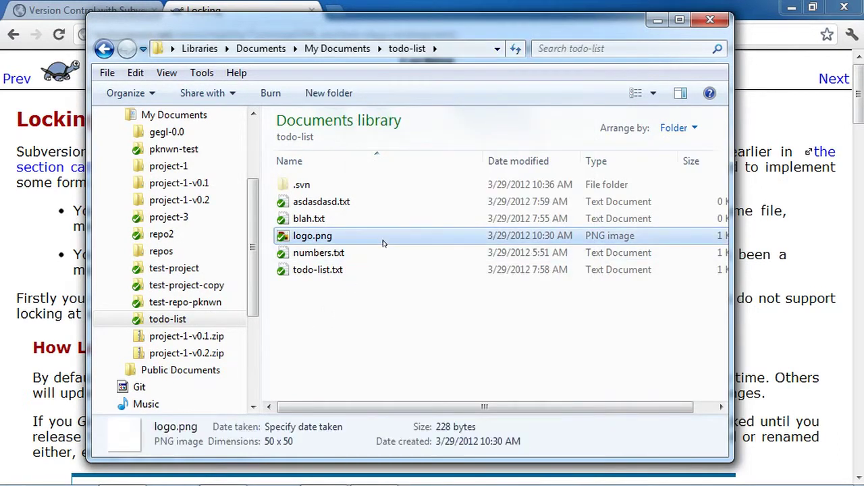
{"action": "left_click", "coordinate": [330, 314]}
{"action": "right_click", "coordinate": [329, 313]}
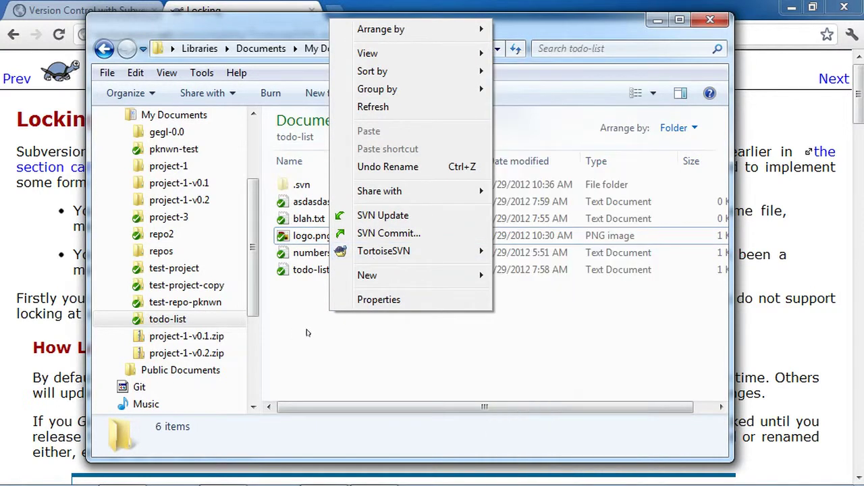
{"action": "left_click", "coordinate": [380, 215]}
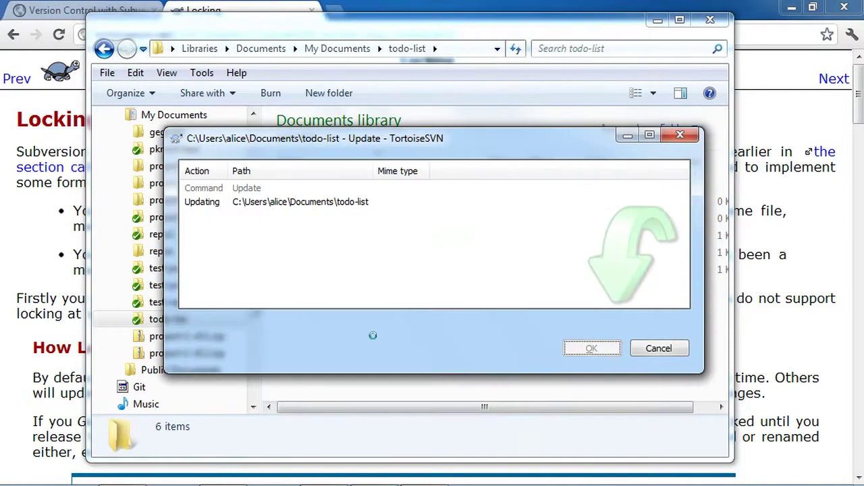
{"action": "left_click", "coordinate": [592, 348]}
Open the updated logo.png for editing in GIMP and bring up the image window with the toolbox
{"action": "left_click", "coordinate": [326, 237]}
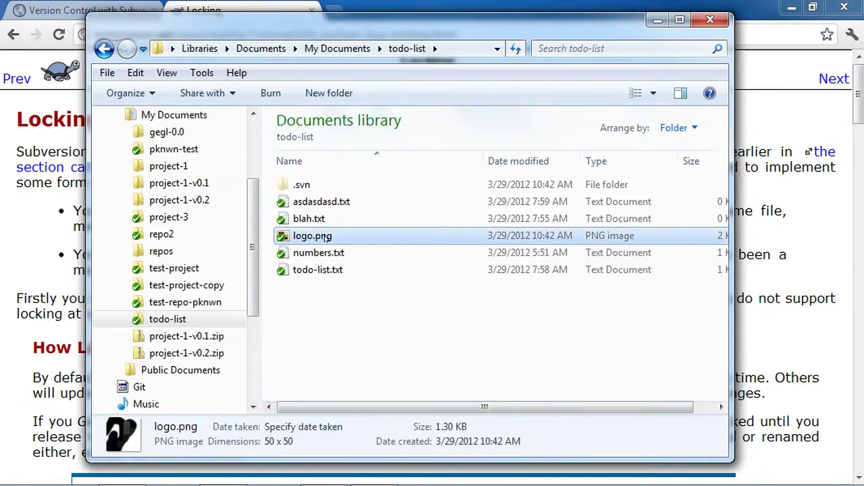
{"action": "right_click", "coordinate": [326, 237]}
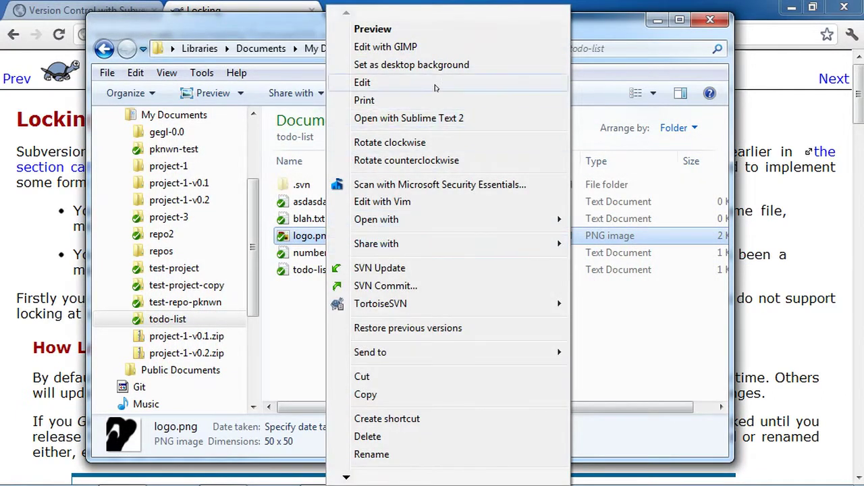
{"action": "left_click", "coordinate": [441, 45]}
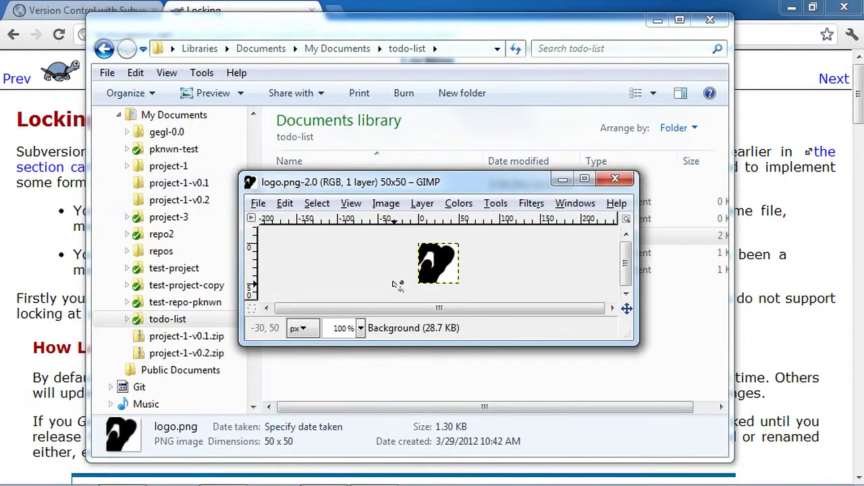
{"action": "key", "text": "alt+Tab"}
{"action": "key", "text": "Tab"}
{"action": "key", "text": "Tab"}
{"action": "key", "text": "Tab"}
{"action": "key", "text": "shift+Tab"}
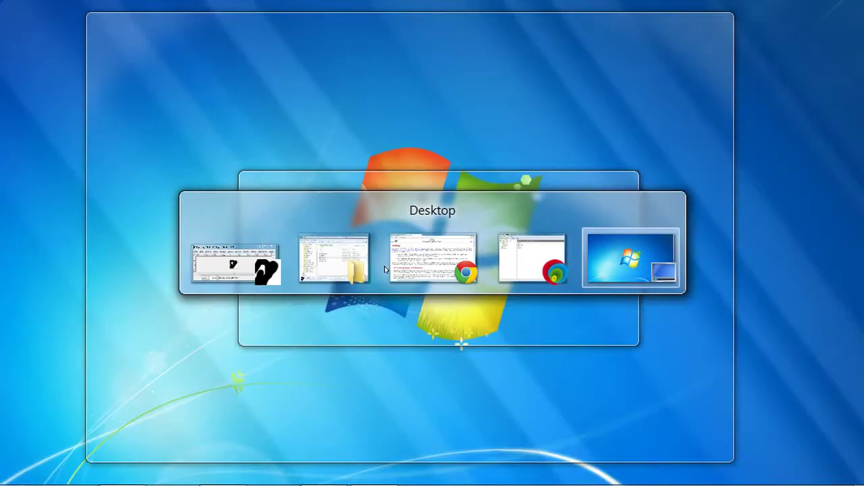
{"action": "key", "text": "Tab"}
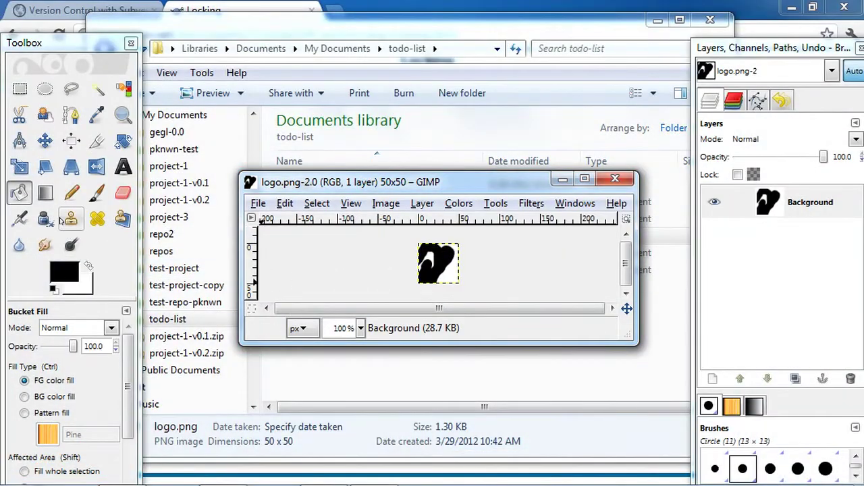
Paint a freehand Paintbrush stroke in a muted pinkish red diagonally across the logo
{"action": "left_click", "coordinate": [97, 192]}
{"action": "left_click", "coordinate": [64, 272]}
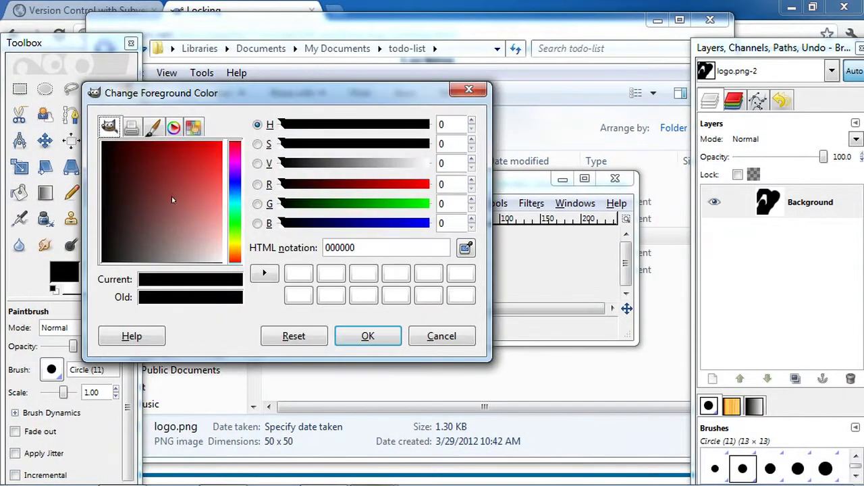
{"action": "left_click", "coordinate": [170, 197]}
{"action": "left_click", "coordinate": [355, 335]}
{"action": "left_click_drag", "start_coordinate": [408, 261], "coordinate": [466, 278]}
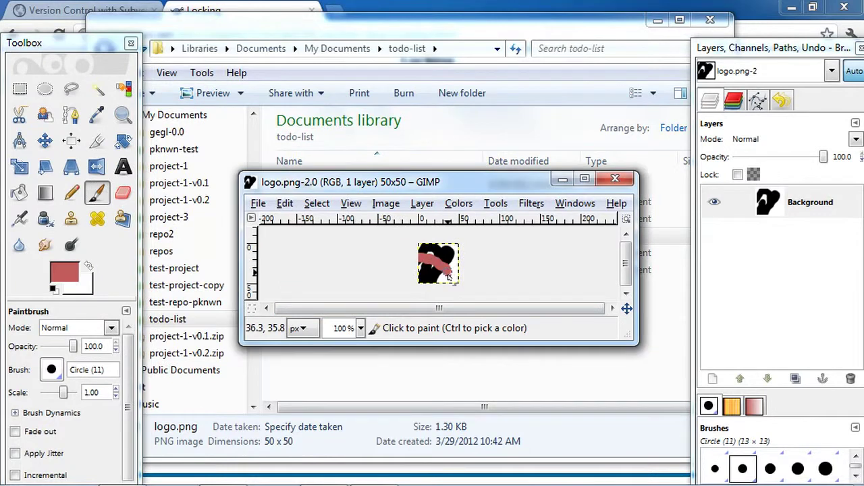
Save the edited logo image, close it and return to the todo-list folder
{"action": "key", "text": "ctrl+s"}
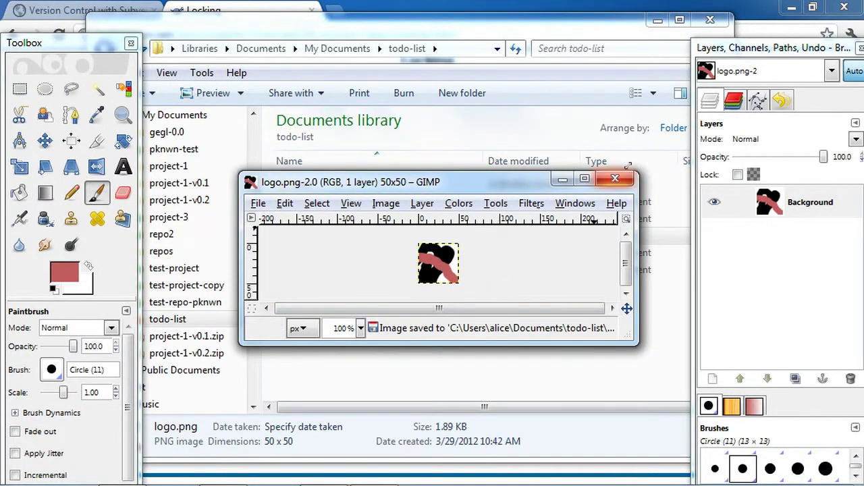
{"action": "left_click", "coordinate": [616, 178]}
{"action": "left_click", "coordinate": [428, 375]}
Try to commit the modified logo.png with the message "add pink", and close the commit dialogs
{"action": "left_click", "coordinate": [318, 236]}
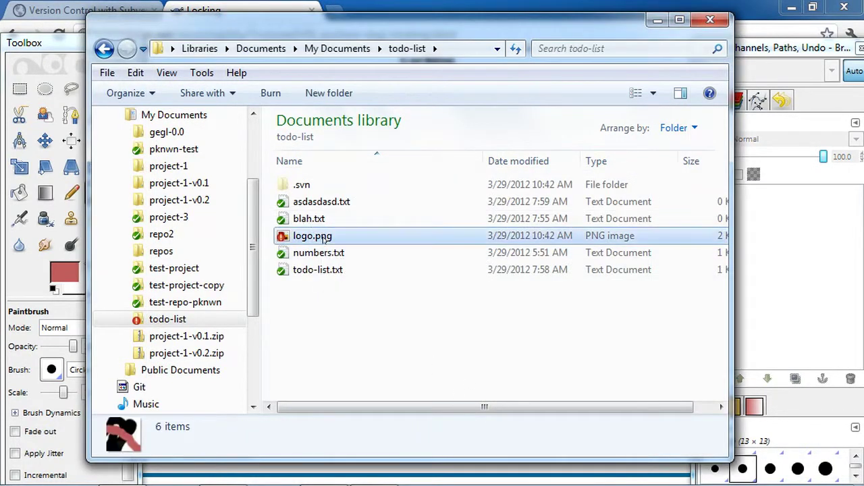
{"action": "right_click", "coordinate": [337, 236]}
{"action": "left_click", "coordinate": [414, 284]}
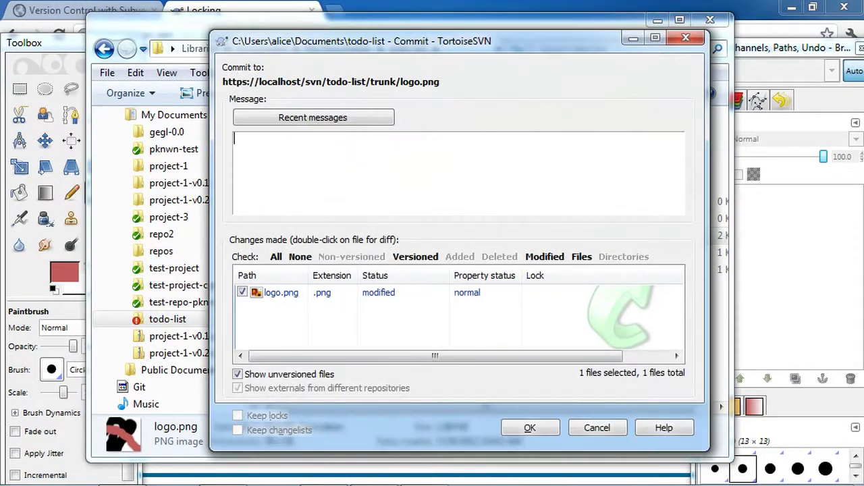
{"action": "type", "text": "add pink"}
{"action": "left_click", "coordinate": [535, 431]}
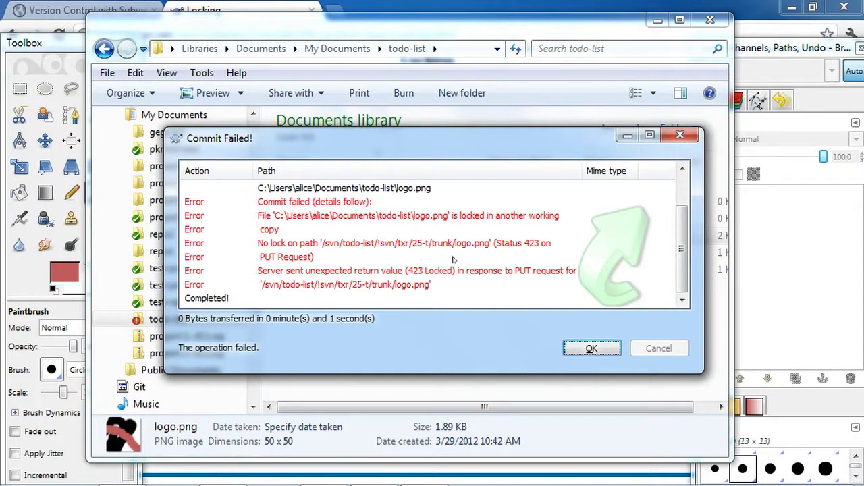
{"action": "left_click", "coordinate": [592, 349]}
{"action": "left_click", "coordinate": [625, 428]}
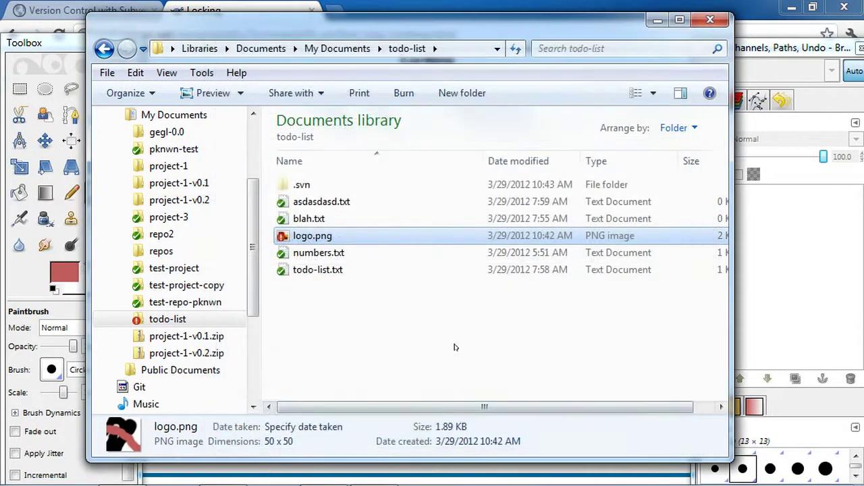
{"action": "right_click", "coordinate": [385, 314]}
{"action": "mouse_move", "coordinate": [487, 252]}
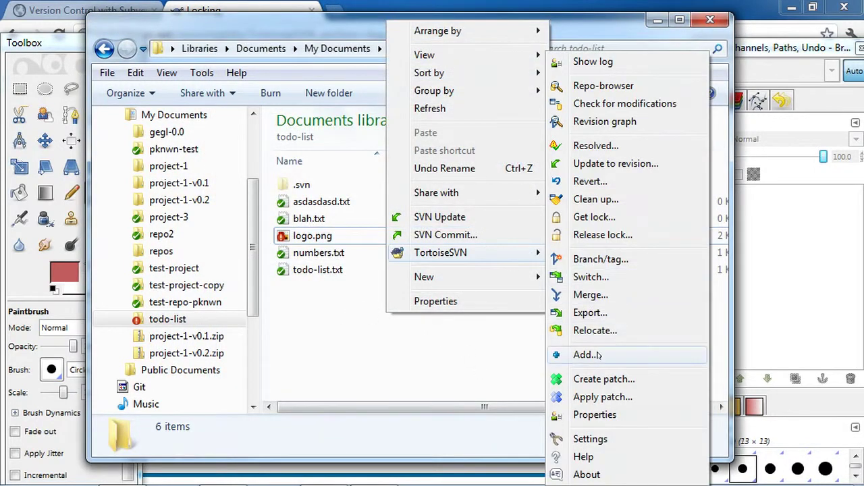
{"action": "left_click", "coordinate": [333, 284]}
{"action": "left_click", "coordinate": [354, 235]}
{"action": "right_click", "coordinate": [353, 235]}
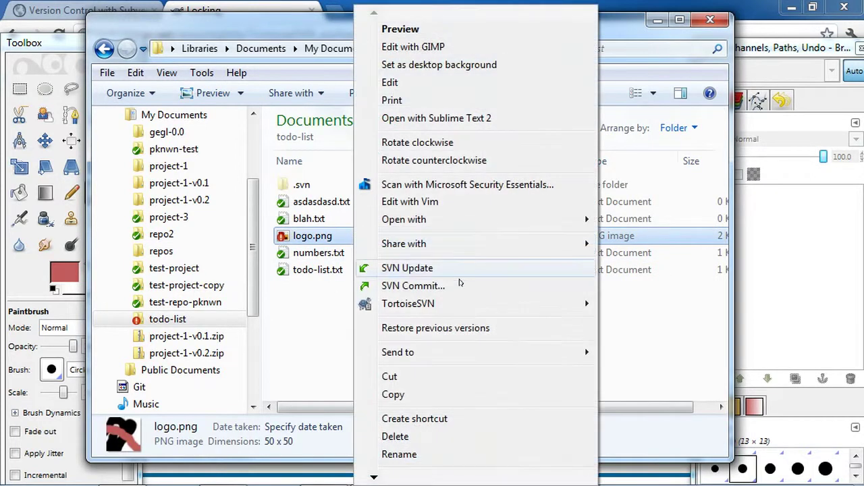
{"action": "mouse_move", "coordinate": [472, 304]}
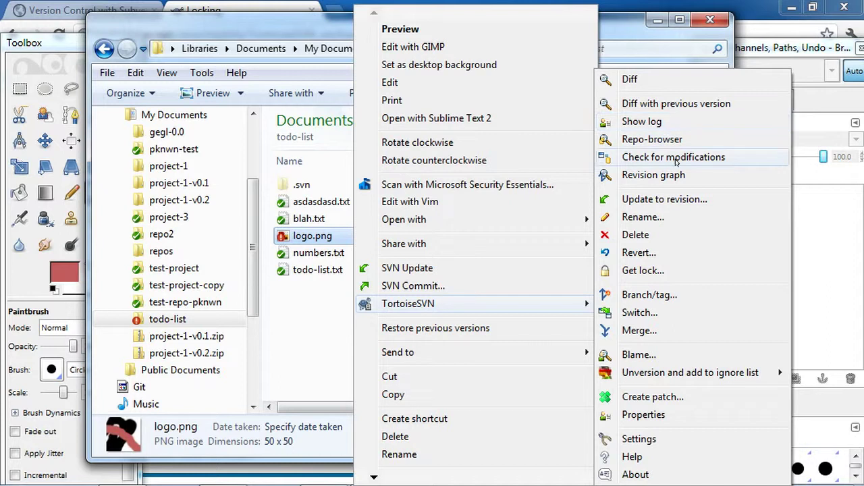
{"action": "left_click", "coordinate": [378, 324]}
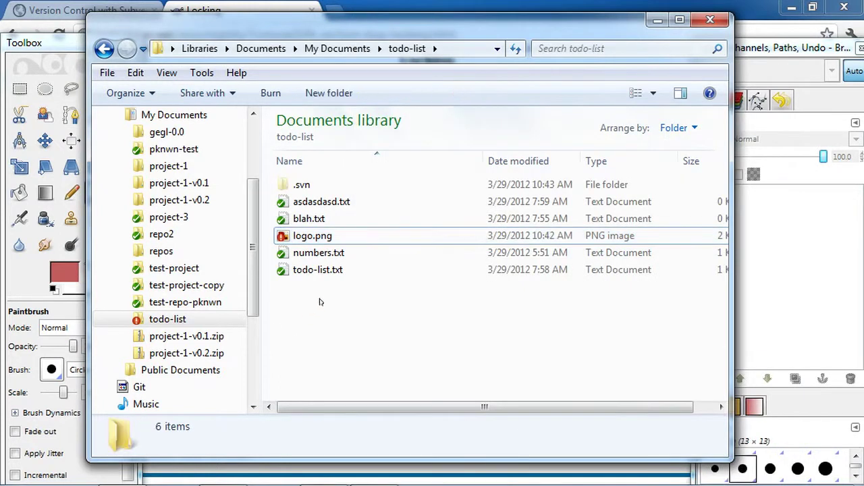
Check the todo-list working copy for modifications, including the status in the repository
{"action": "right_click", "coordinate": [322, 301]}
{"action": "mouse_move", "coordinate": [424, 241]}
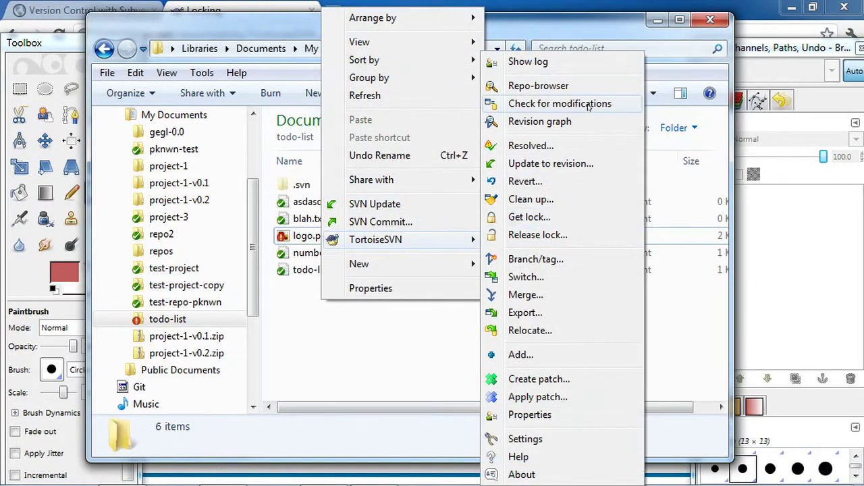
{"action": "left_click", "coordinate": [560, 104]}
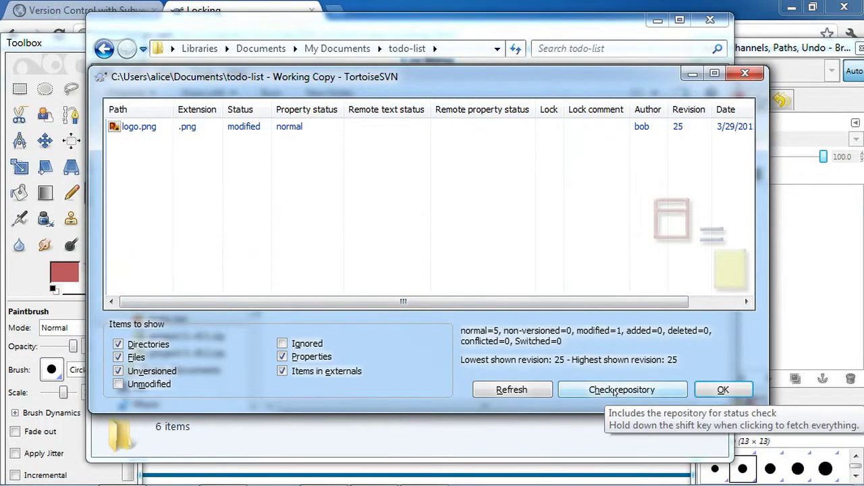
{"action": "left_click", "coordinate": [614, 391]}
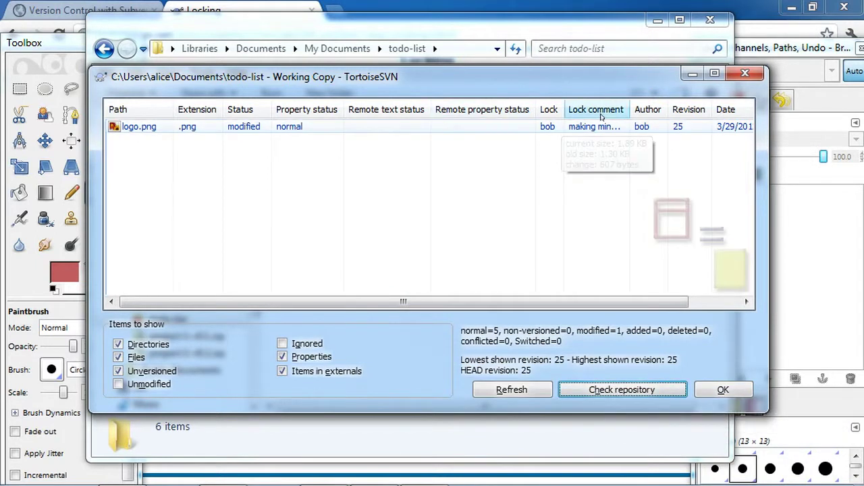
Widen the Lock comment column to read who locked logo.png and why, and close the modifications list
{"action": "left_click_drag", "start_coordinate": [533, 110], "coordinate": [490, 109]}
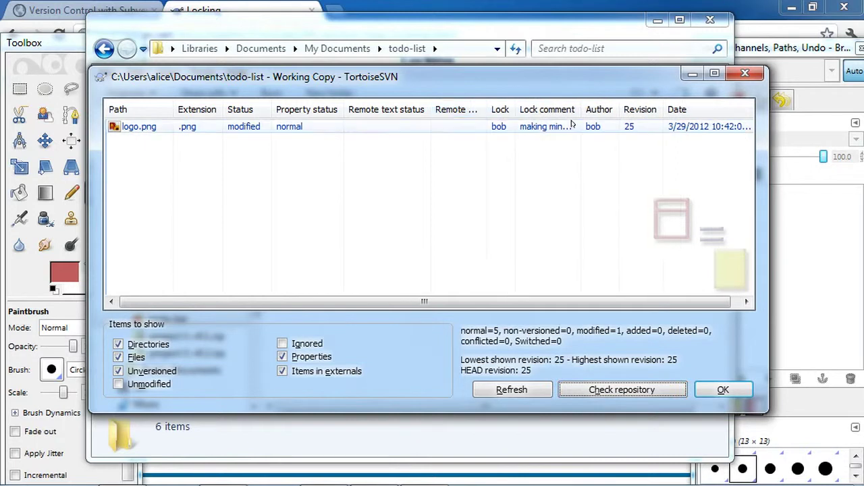
{"action": "left_click_drag", "start_coordinate": [579, 109], "coordinate": [647, 110]}
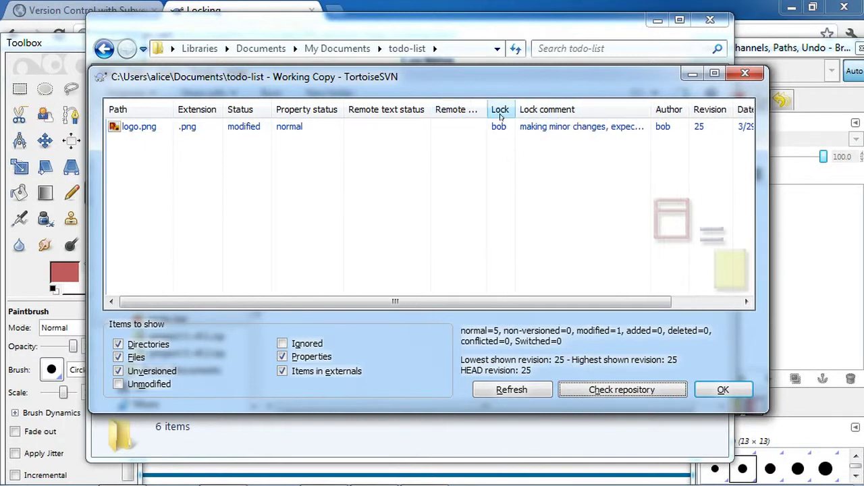
{"action": "left_click", "coordinate": [553, 128]}
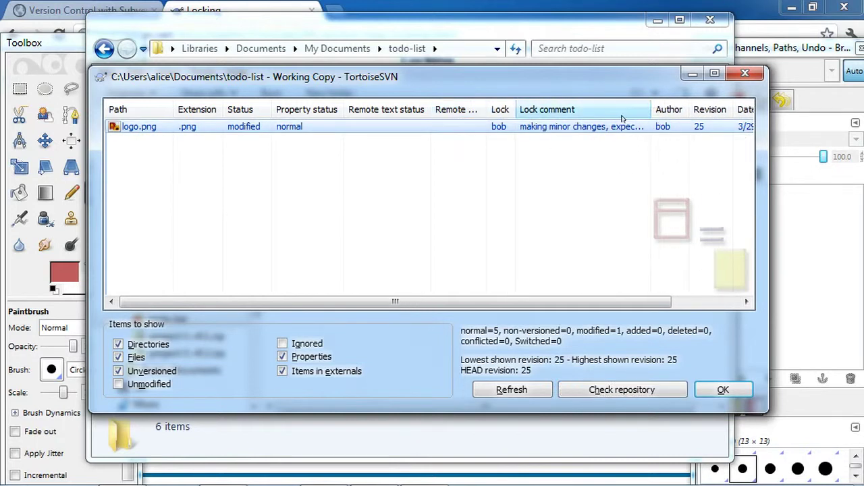
{"action": "double_click", "coordinate": [609, 129]}
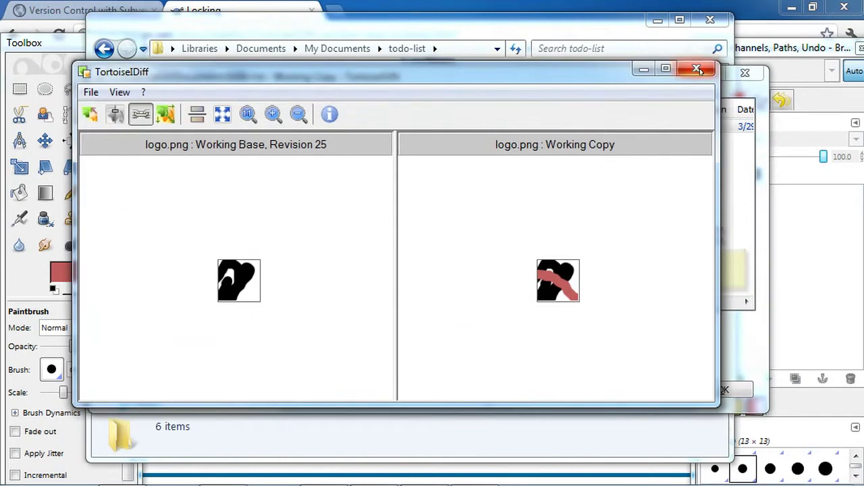
{"action": "left_click", "coordinate": [696, 68]}
{"action": "left_click_drag", "start_coordinate": [690, 102], "coordinate": [707, 103]}
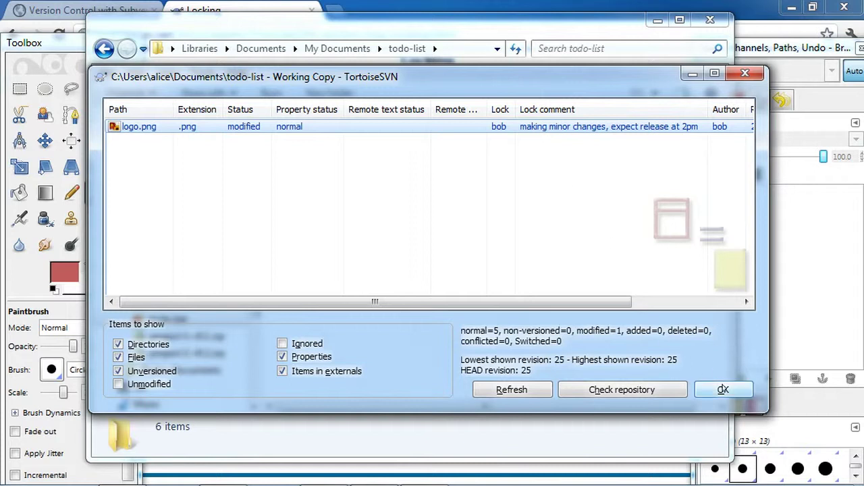
{"action": "left_click", "coordinate": [723, 390]}
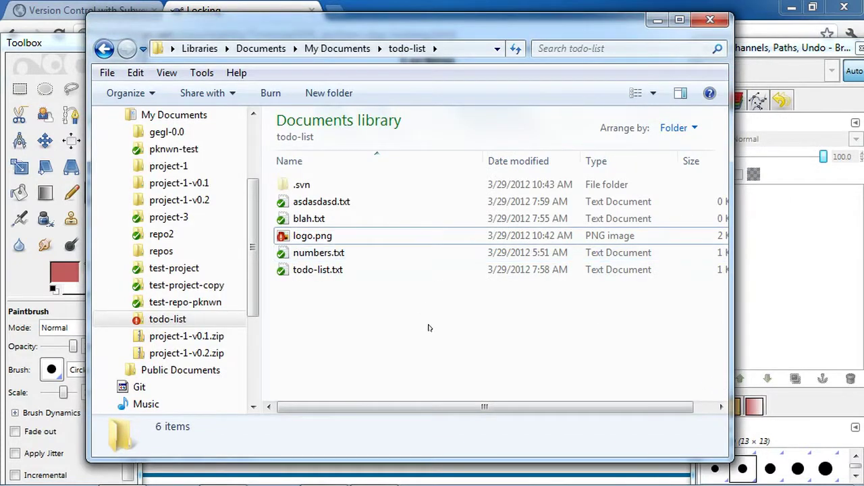
Revert the modified logo.png in the todo-list working copy and close the revert result
{"action": "right_click", "coordinate": [341, 301]}
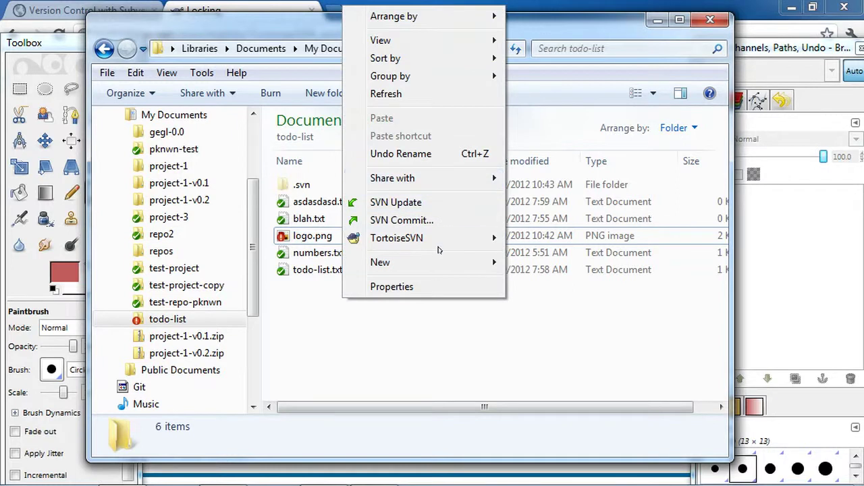
{"action": "mouse_move", "coordinate": [498, 237]}
{"action": "left_click", "coordinate": [546, 181]}
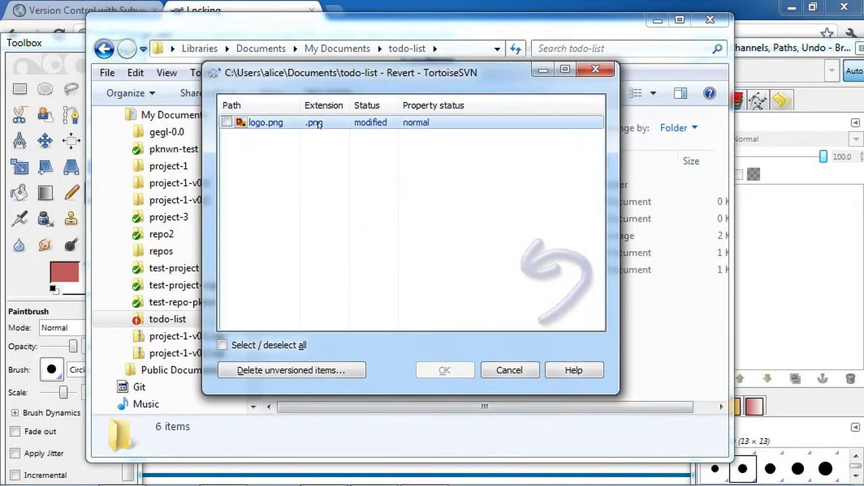
{"action": "left_click", "coordinate": [226, 122]}
{"action": "left_click", "coordinate": [444, 370]}
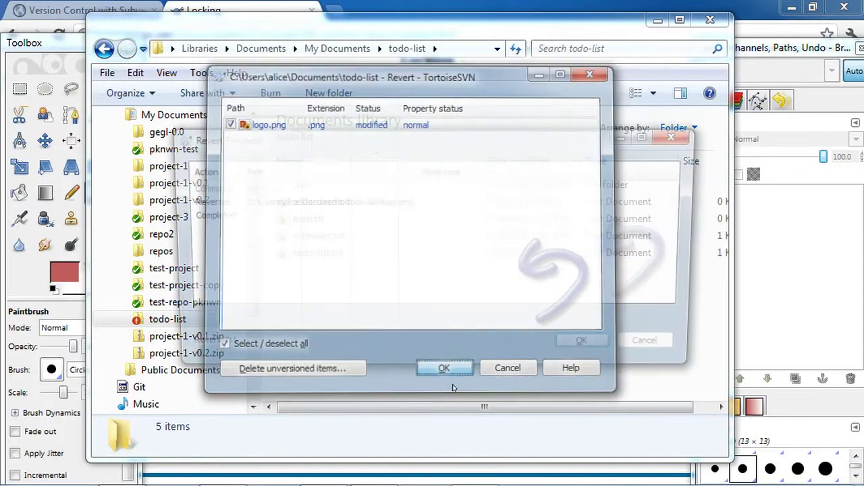
{"action": "left_click", "coordinate": [589, 347]}
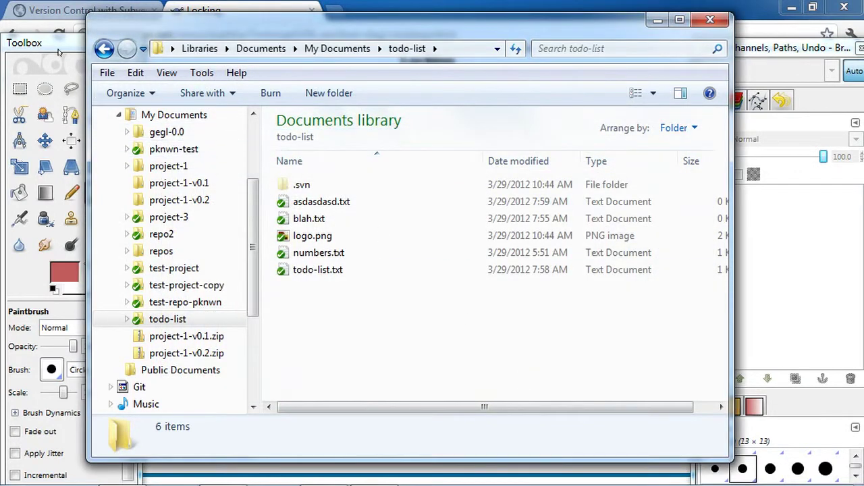
{"action": "left_click", "coordinate": [710, 19]}
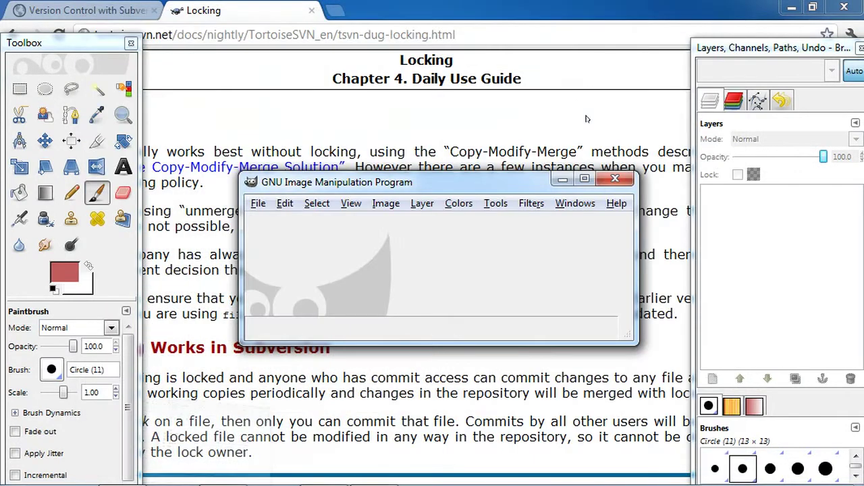
{"action": "left_click", "coordinate": [625, 179]}
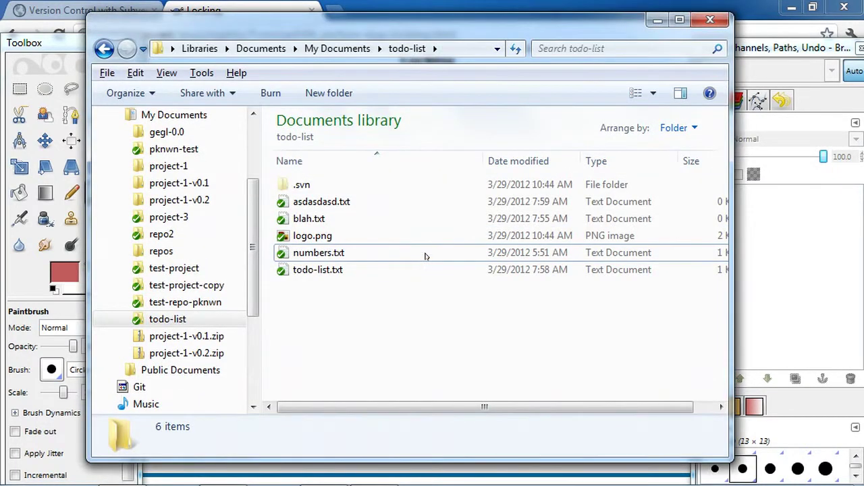
{"action": "key", "text": "alt"}
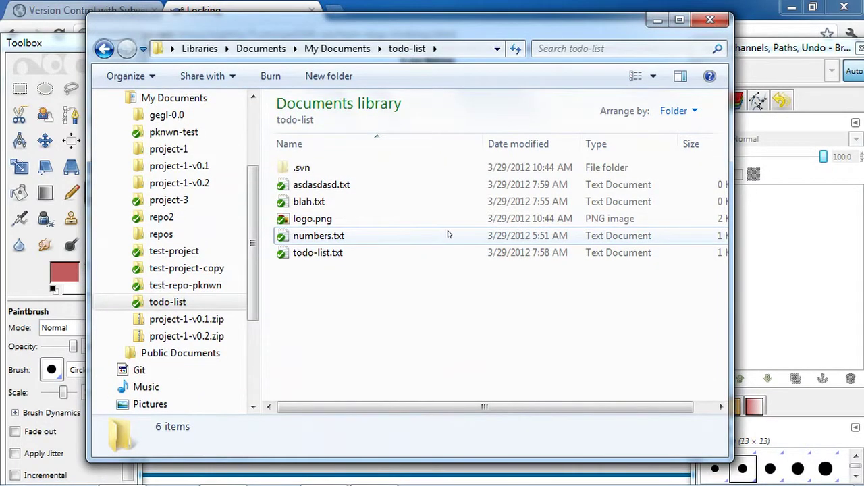
{"action": "left_click", "coordinate": [448, 218]}
{"action": "left_click", "coordinate": [405, 294]}
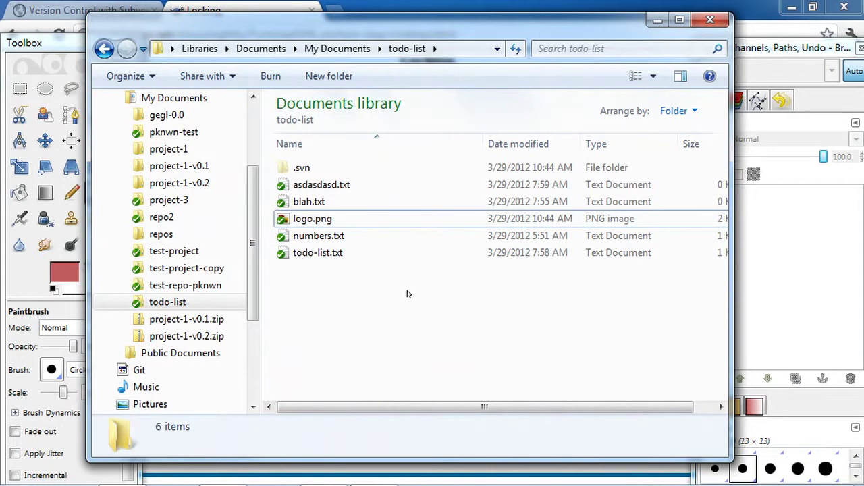
View the TortoiseSVN commands offered for the locked logo image in the lock owner's working copy, including Release lock
{"action": "left_click", "coordinate": [460, 219]}
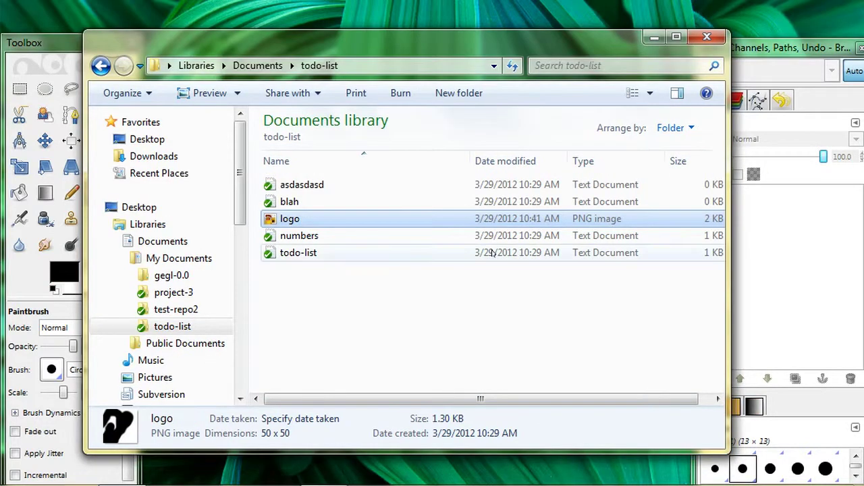
{"action": "right_click", "coordinate": [475, 218]}
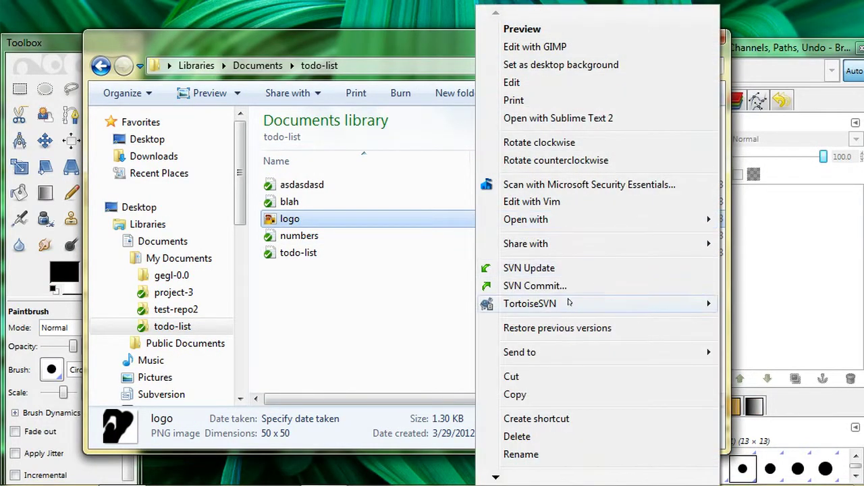
{"action": "mouse_move", "coordinate": [588, 302]}
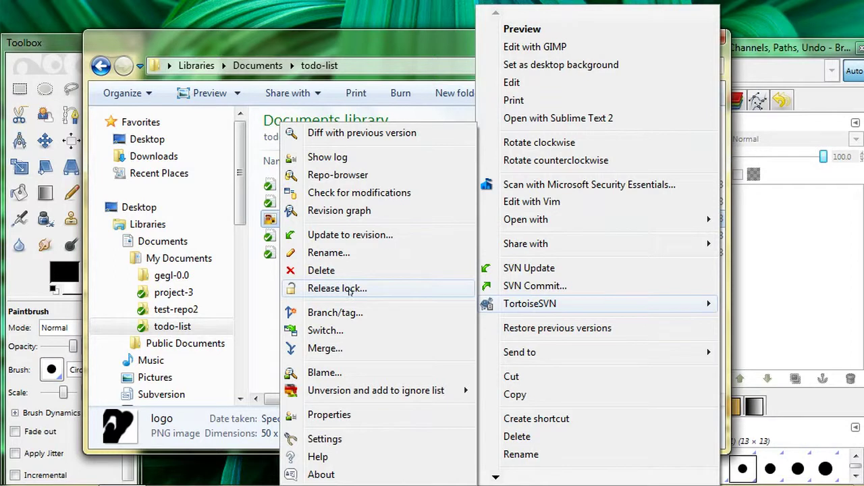
{"action": "left_click", "coordinate": [257, 309]}
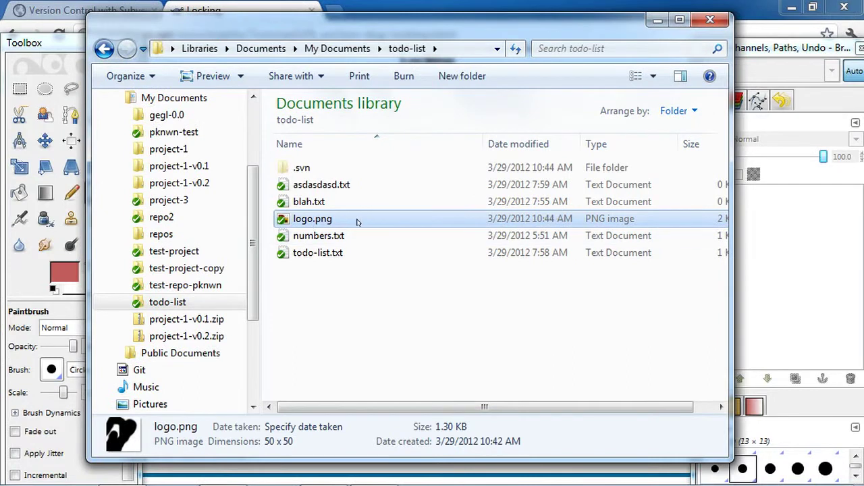
Try to get a lock on logo.png in the second user's working copy and close the result dialog
{"action": "right_click", "coordinate": [358, 223]}
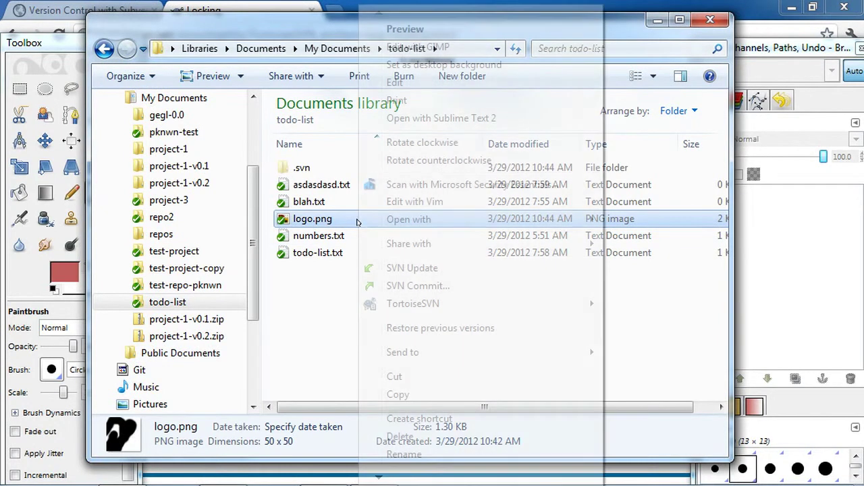
{"action": "left_click", "coordinate": [331, 294]}
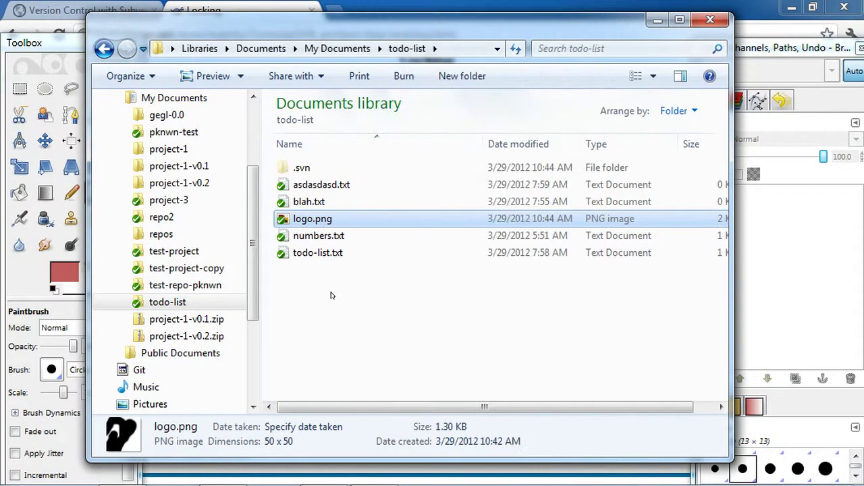
{"action": "left_click", "coordinate": [351, 224]}
{"action": "right_click", "coordinate": [350, 223]}
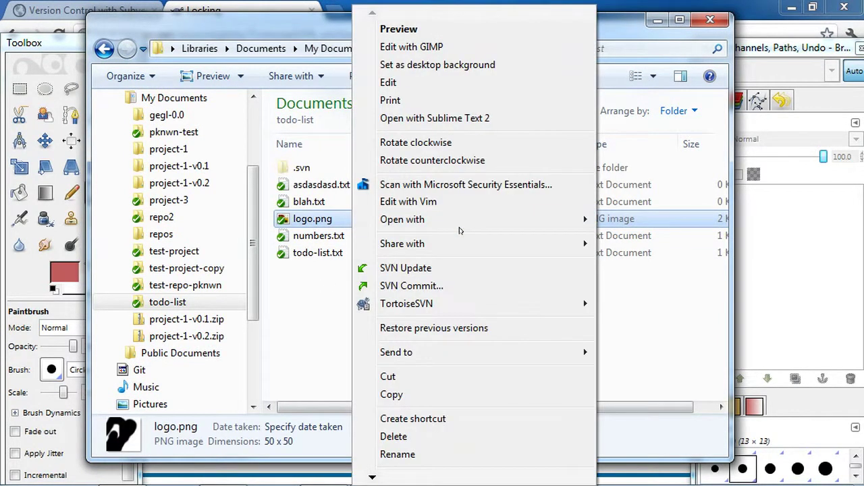
{"action": "mouse_move", "coordinate": [461, 222]}
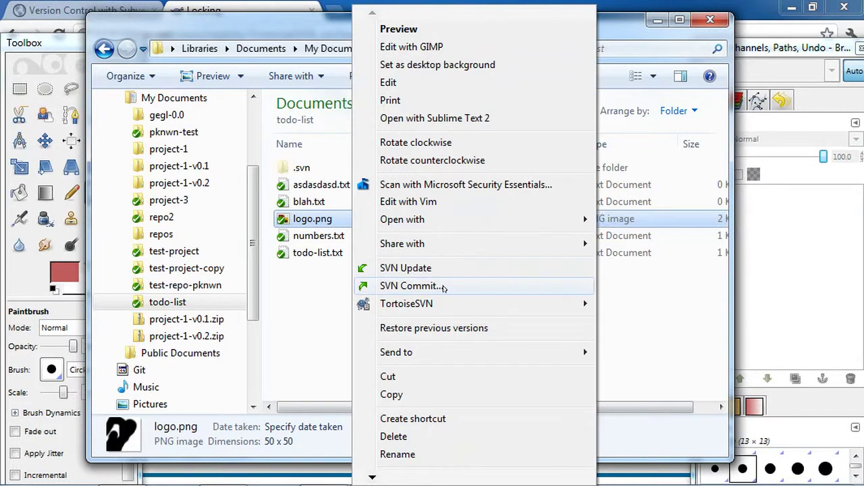
{"action": "mouse_move", "coordinate": [443, 305]}
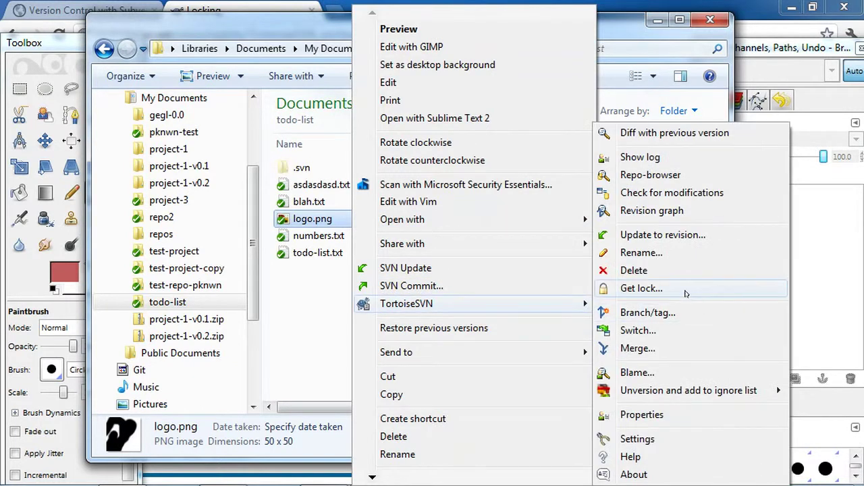
{"action": "left_click", "coordinate": [718, 284]}
{"action": "left_click", "coordinate": [424, 353]}
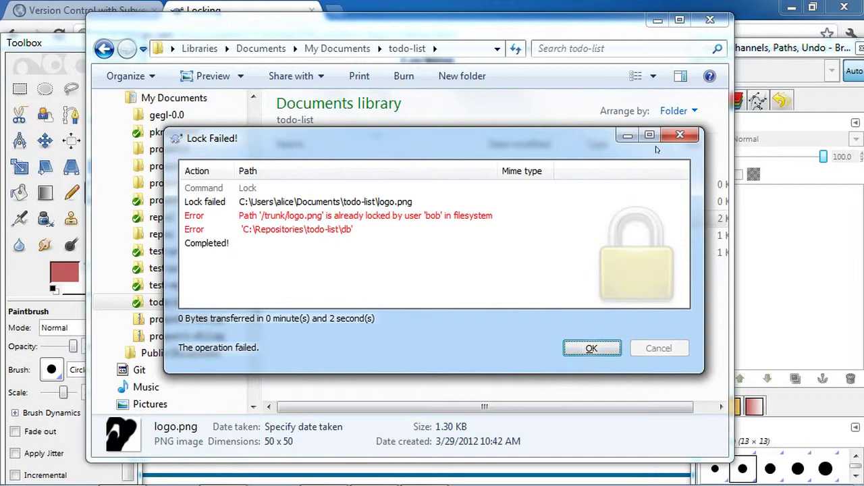
{"action": "left_click", "coordinate": [680, 136]}
Check the todo-list working copy and repository for the lock on logo.png, and close the modifications list
{"action": "right_click", "coordinate": [386, 322]}
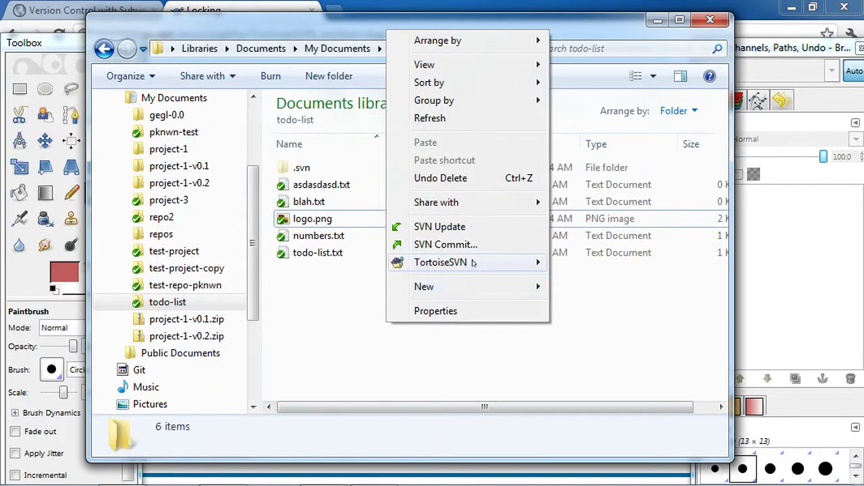
{"action": "mouse_move", "coordinate": [517, 264]}
{"action": "left_click", "coordinate": [621, 104]}
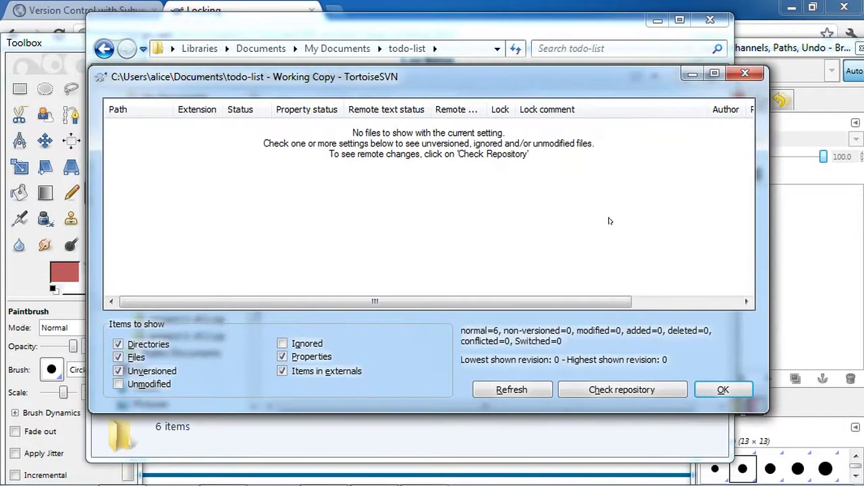
{"action": "left_click", "coordinate": [619, 388]}
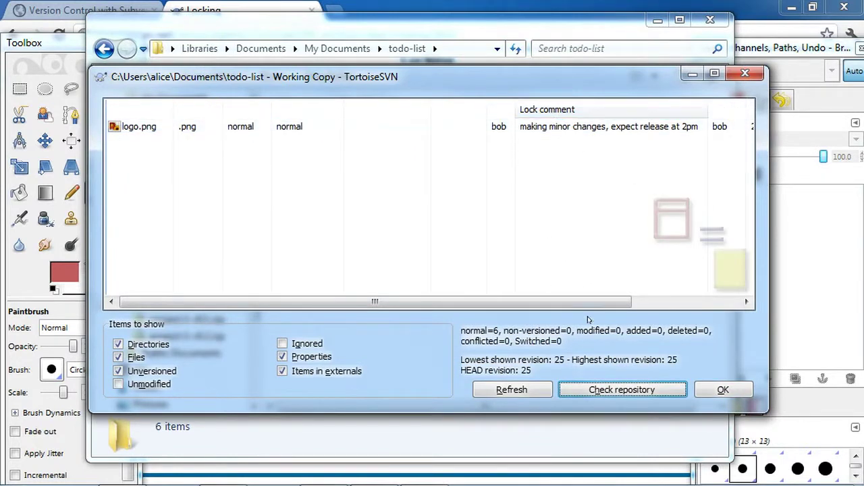
{"action": "left_click", "coordinate": [752, 76]}
Try to lock logo.png again with the lock message "asdfgasdfg" and close the result dialog
{"action": "left_click", "coordinate": [405, 220]}
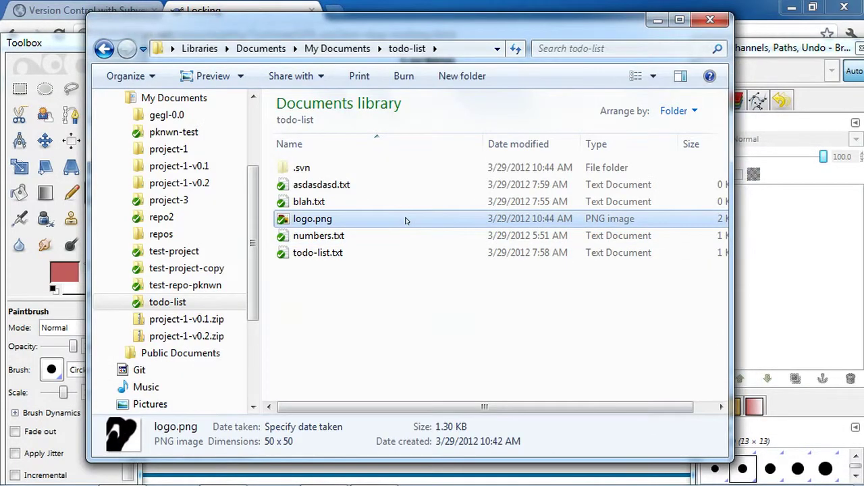
{"action": "right_click", "coordinate": [406, 220]}
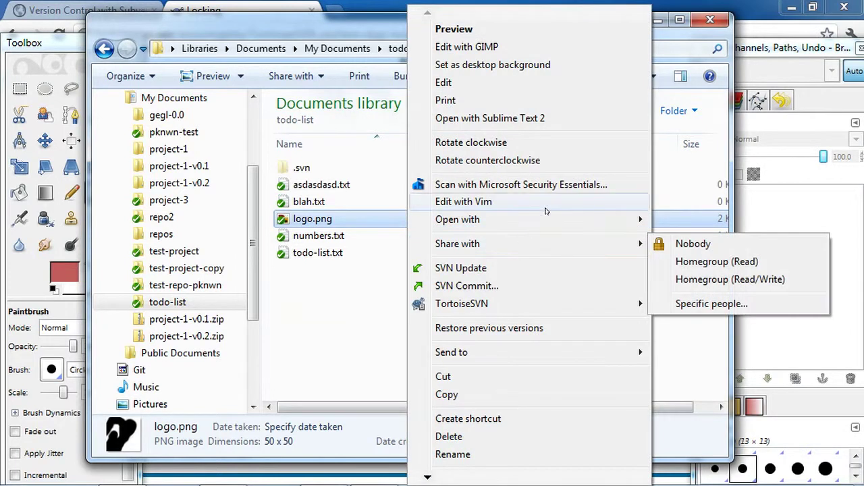
{"action": "mouse_move", "coordinate": [520, 306]}
{"action": "left_click", "coordinate": [702, 287]}
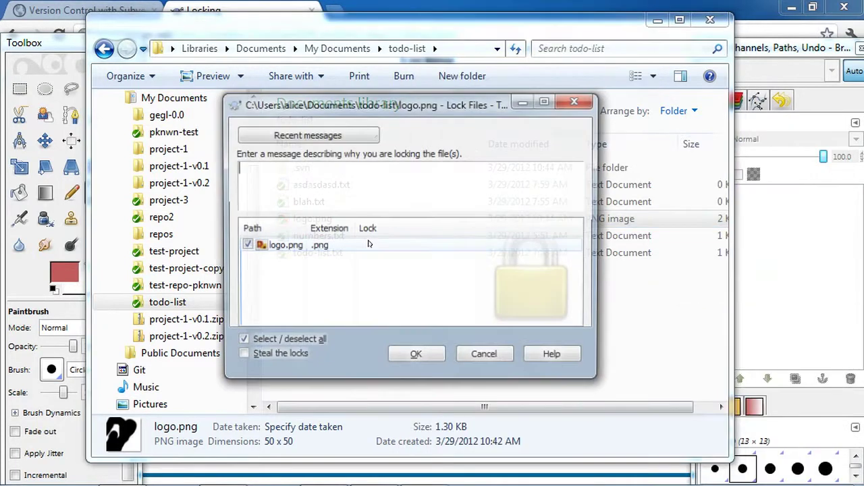
{"action": "type", "text": "asdfgasdfg"}
{"action": "left_click", "coordinate": [419, 354]}
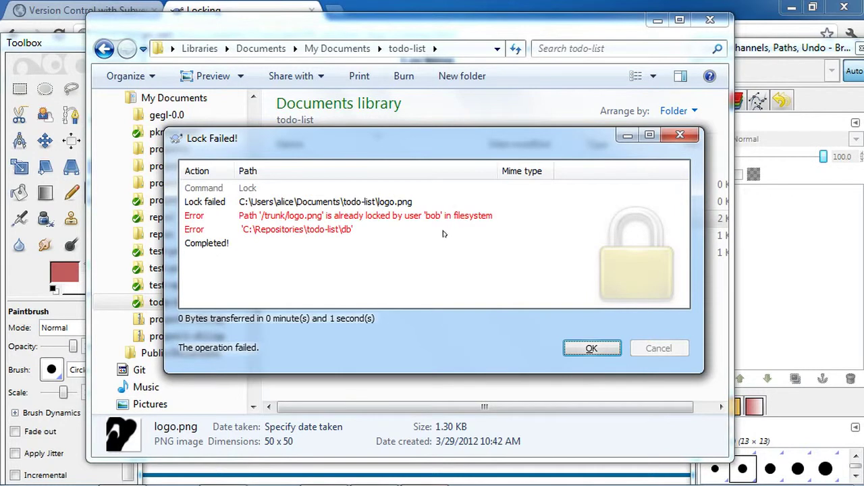
{"action": "left_click", "coordinate": [586, 349]}
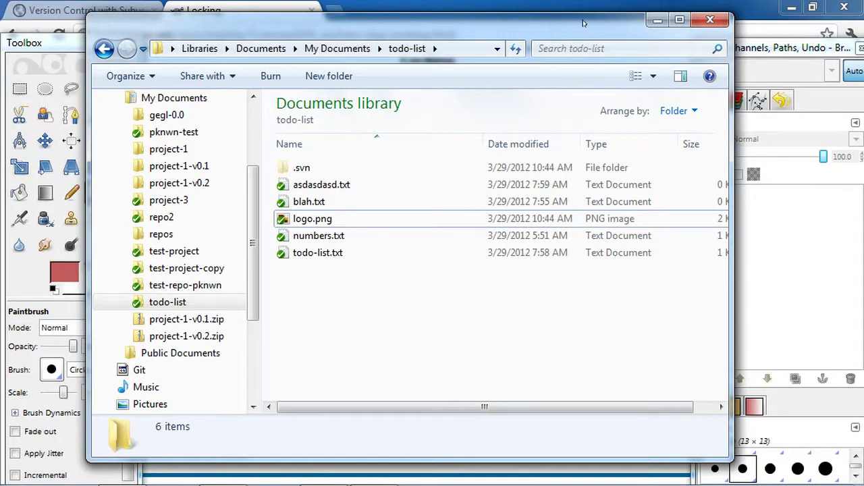
Switch to GIMP, create a new 50 × 50 pixel image and add a transparent layer to it
{"action": "left_click_drag", "start_coordinate": [584, 24], "coordinate": [603, 33]}
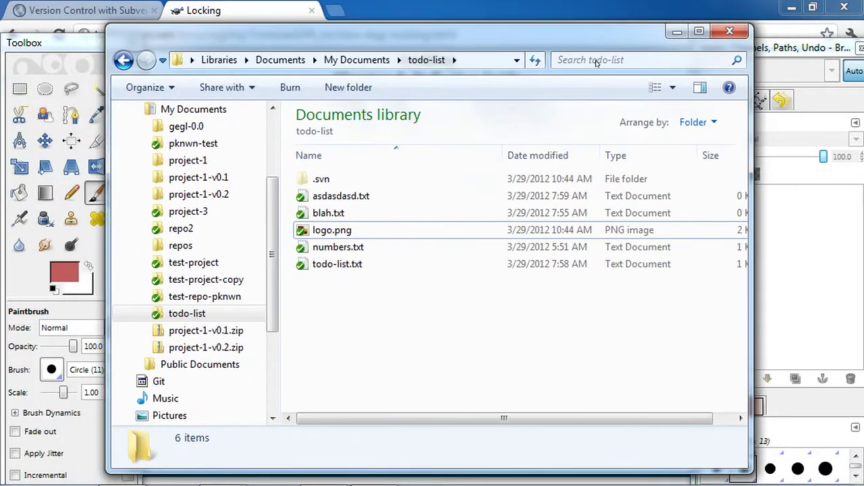
{"action": "left_click", "coordinate": [801, 288]}
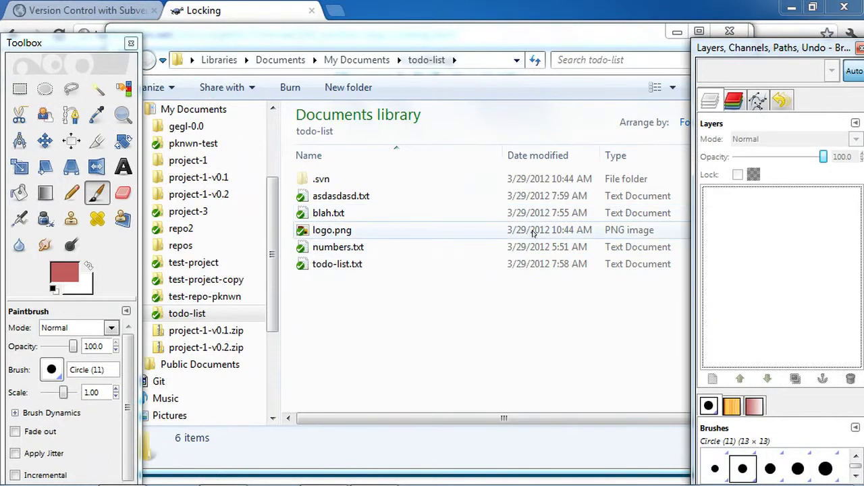
{"action": "left_click", "coordinate": [262, 205]}
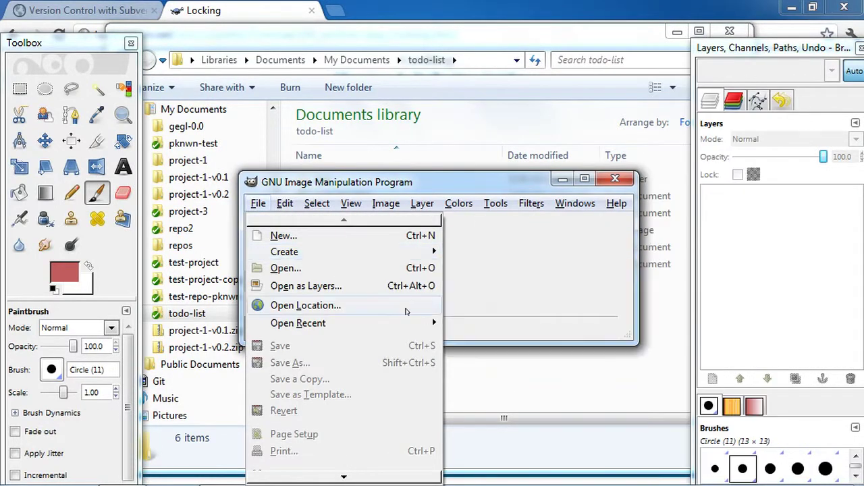
{"action": "left_click", "coordinate": [342, 238]}
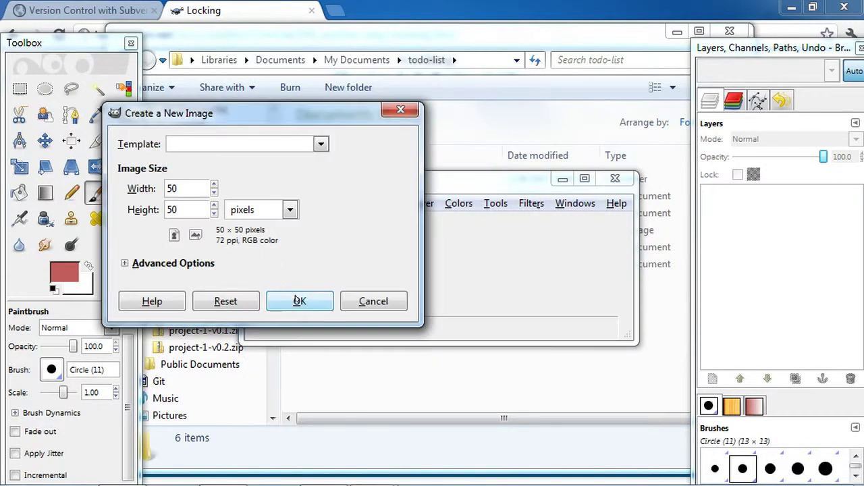
{"action": "left_click", "coordinate": [297, 300]}
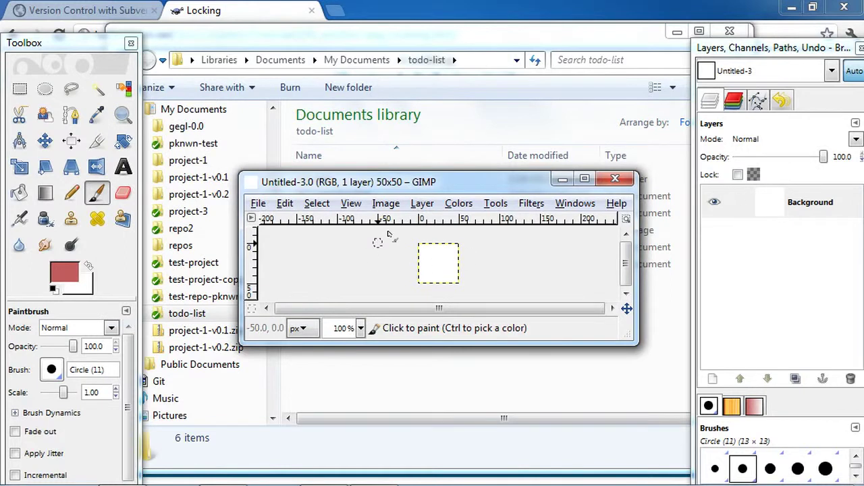
{"action": "left_click", "coordinate": [416, 205]}
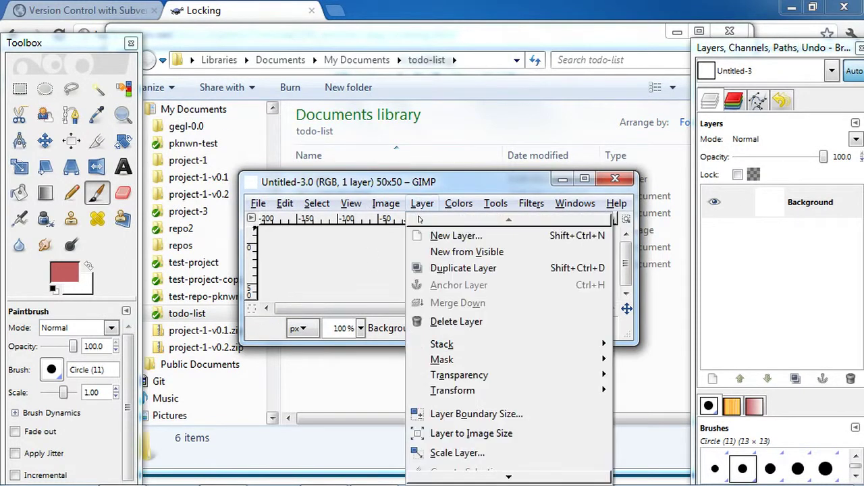
{"action": "left_click", "coordinate": [457, 235]}
{"action": "left_click", "coordinate": [151, 303]}
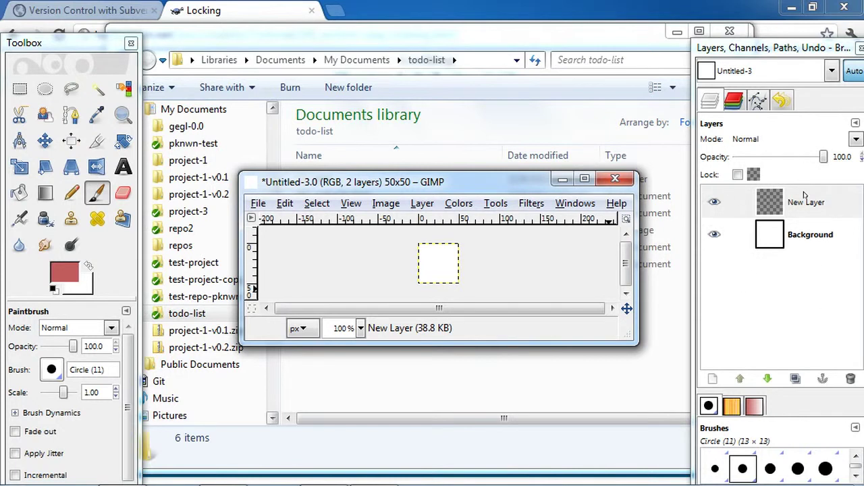
Save the two-layer image as logo.xcf in the todo-list folder
{"action": "key", "text": "alt+f"}
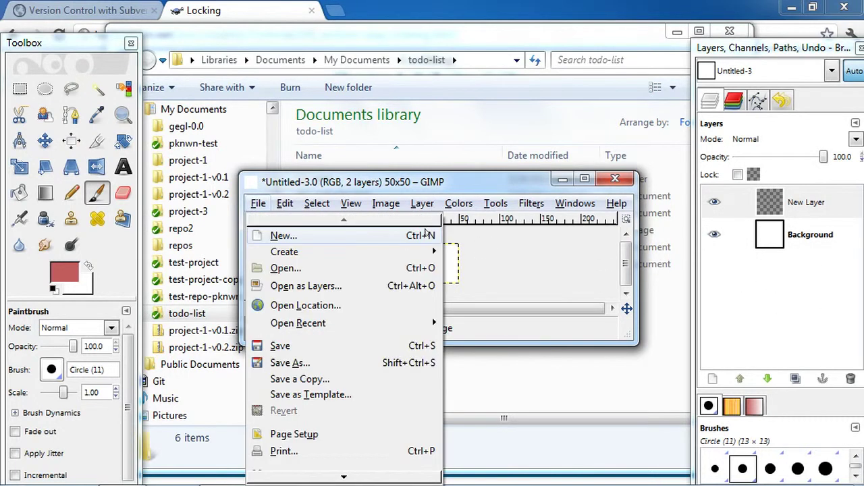
{"action": "mouse_move", "coordinate": [435, 251]}
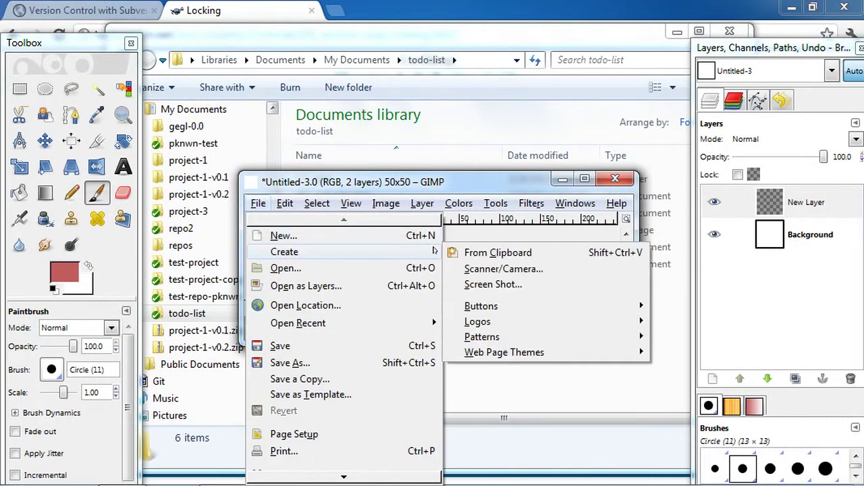
{"action": "left_click", "coordinate": [291, 363]}
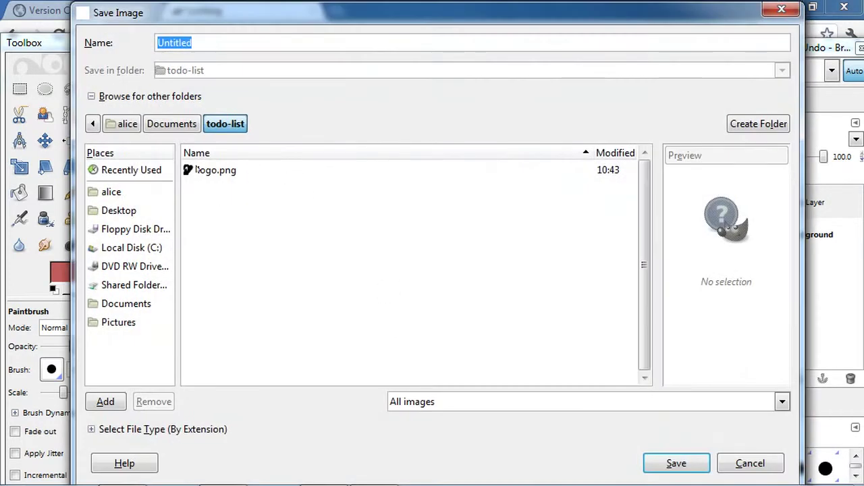
{"action": "type", "text": "lo"}
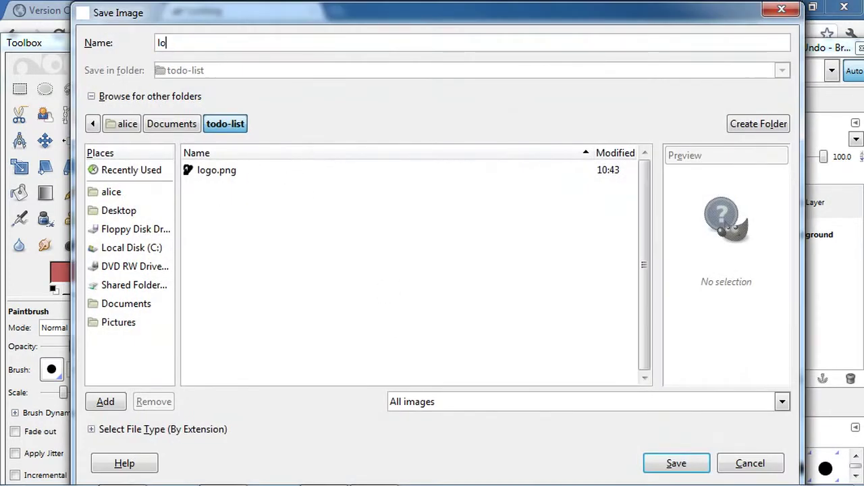
{"action": "type", "text": "go.xcf"}
{"action": "key", "text": "Return"}
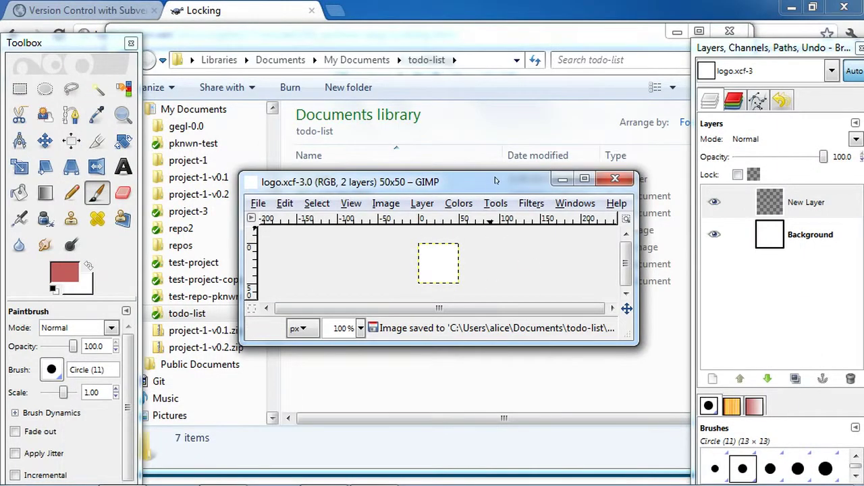
Move the image window off the file list and select logo.xcf in the todo-list folder
{"action": "left_click_drag", "start_coordinate": [497, 181], "coordinate": [498, 314]}
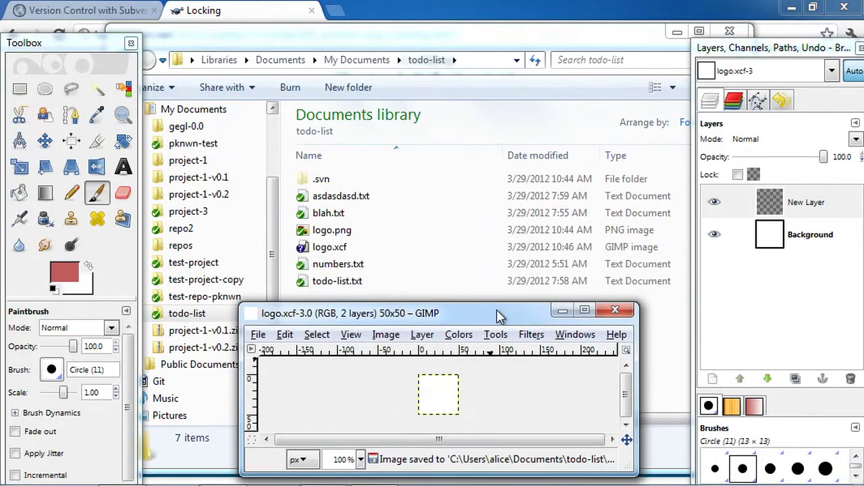
{"action": "left_click", "coordinate": [344, 247]}
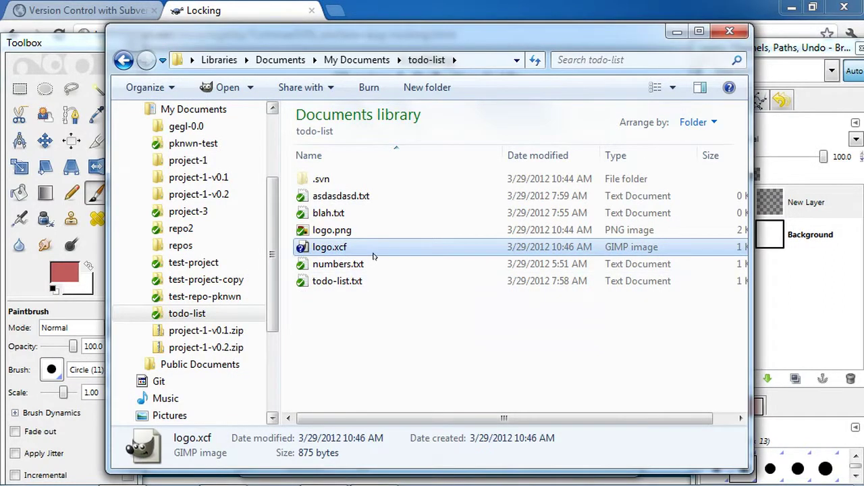